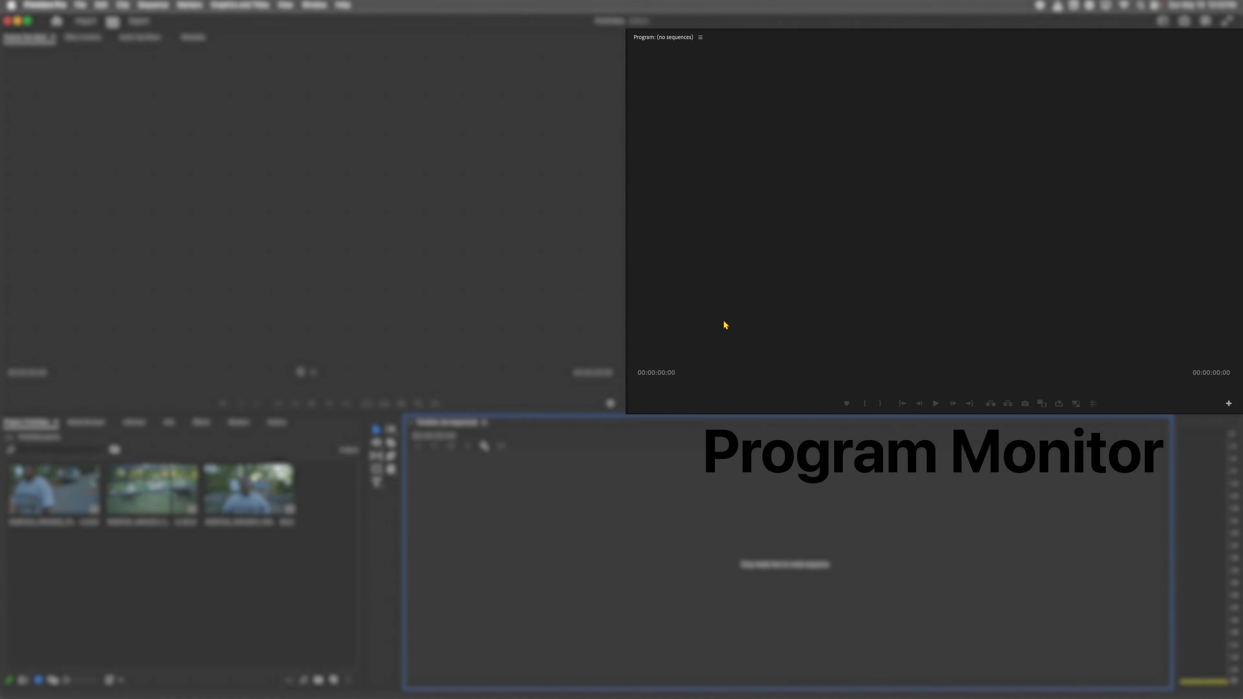
{"action": "left_click", "coordinate": [725, 323]}
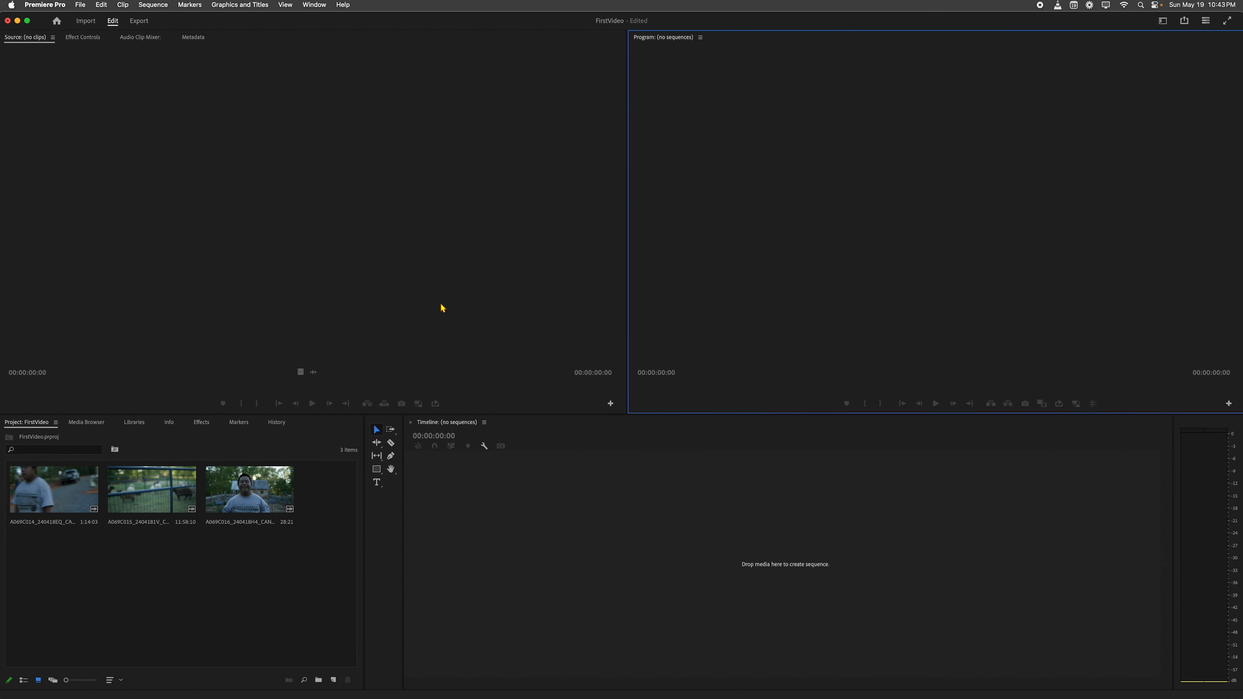
{"action": "left_click", "coordinate": [442, 307]}
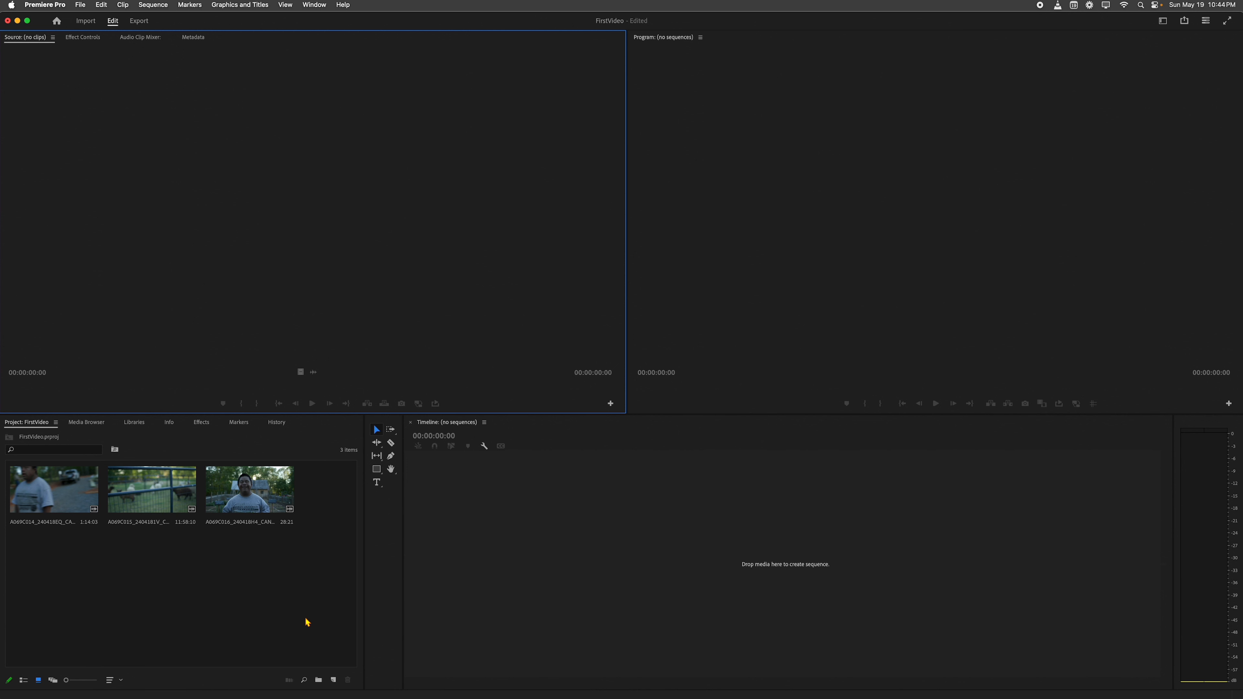
Start a new sequence in the project and name it "FirstVideo" followed by the editor's first name in possessive form and "Cut".
{"action": "key", "text": "shift+1"}
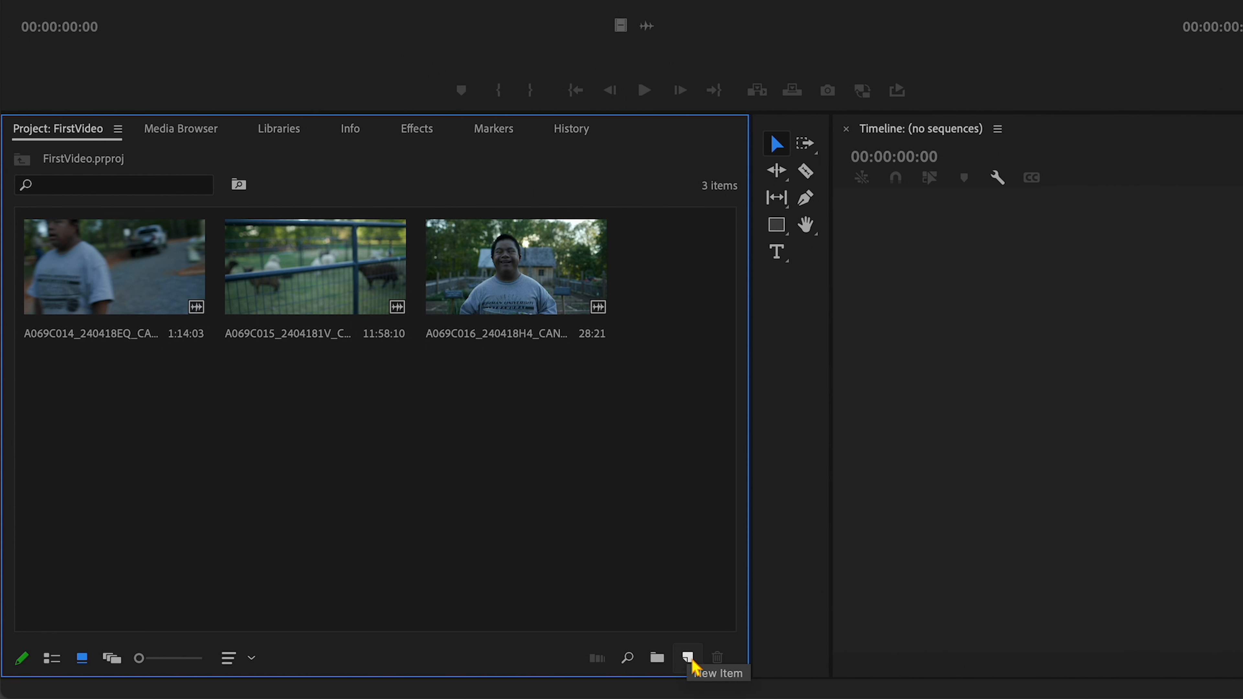
{"action": "left_click", "coordinate": [692, 661]}
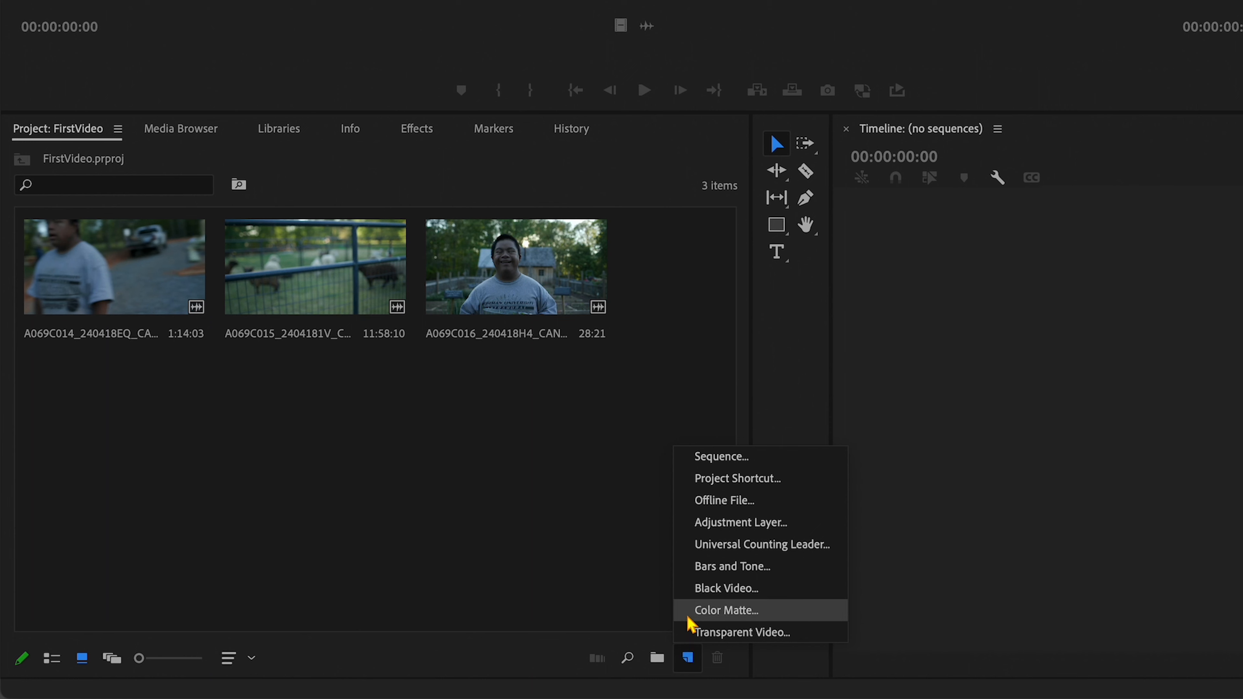
{"action": "left_click", "coordinate": [701, 465]}
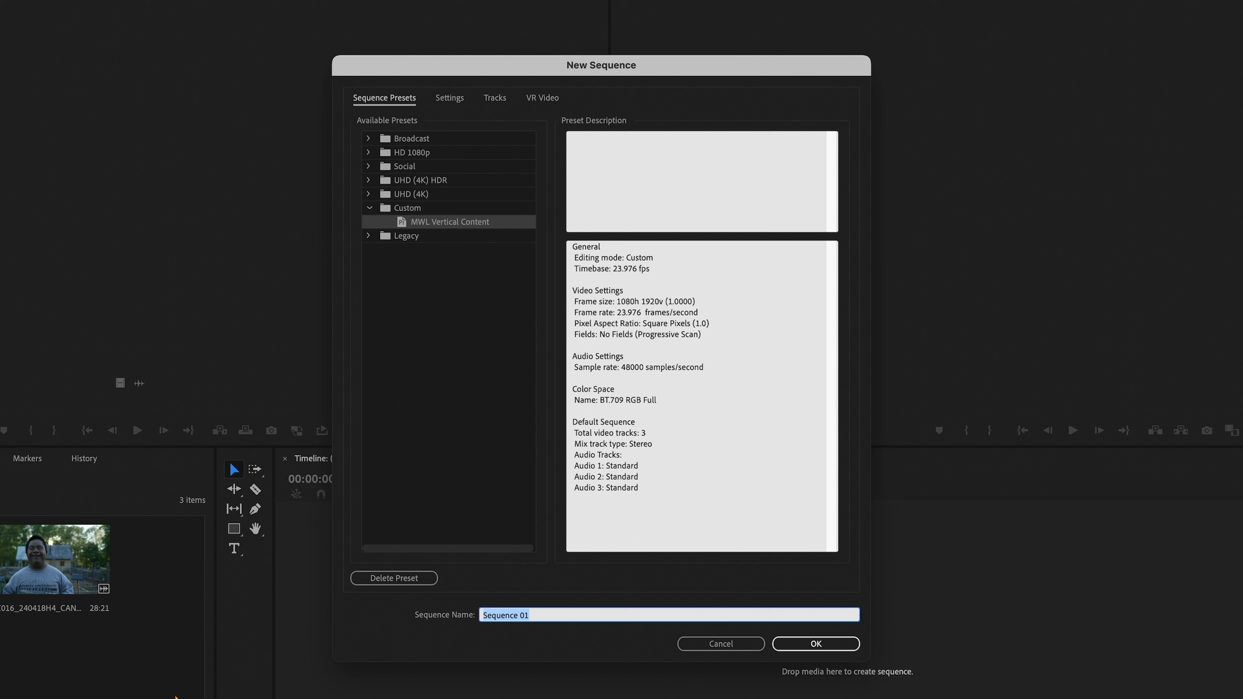
{"action": "type", "text": "First"}
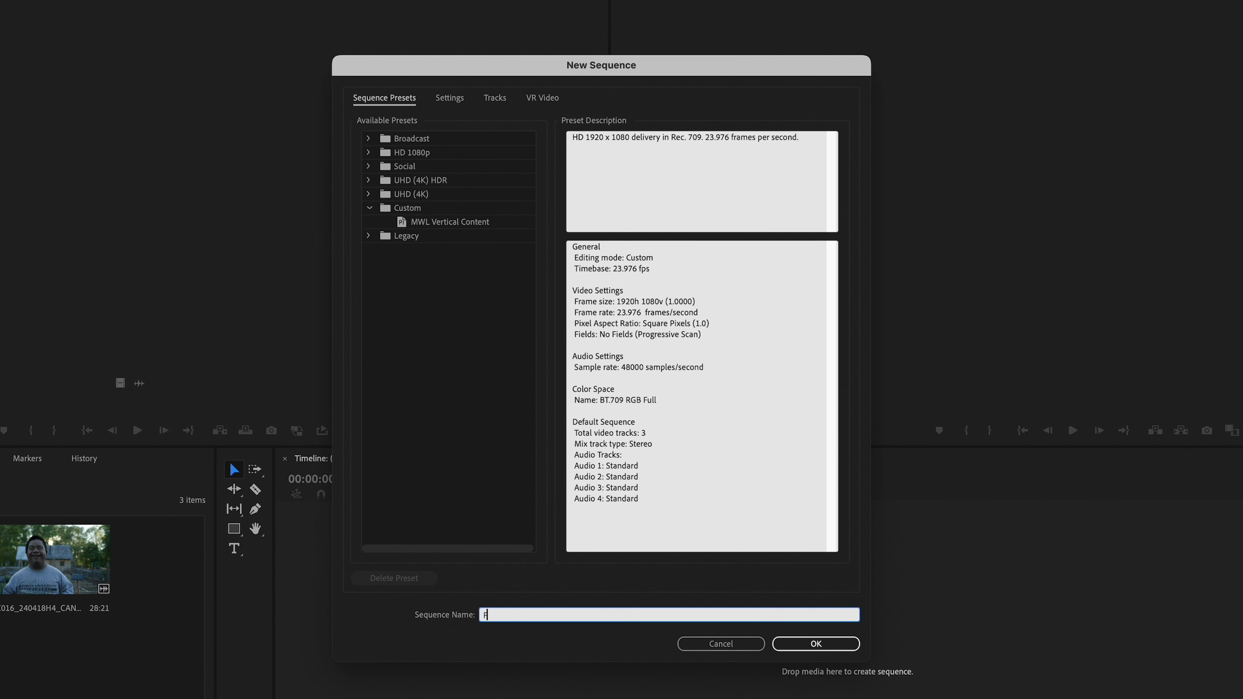
{"action": "type", "text": "Video Jackson's Cu"}
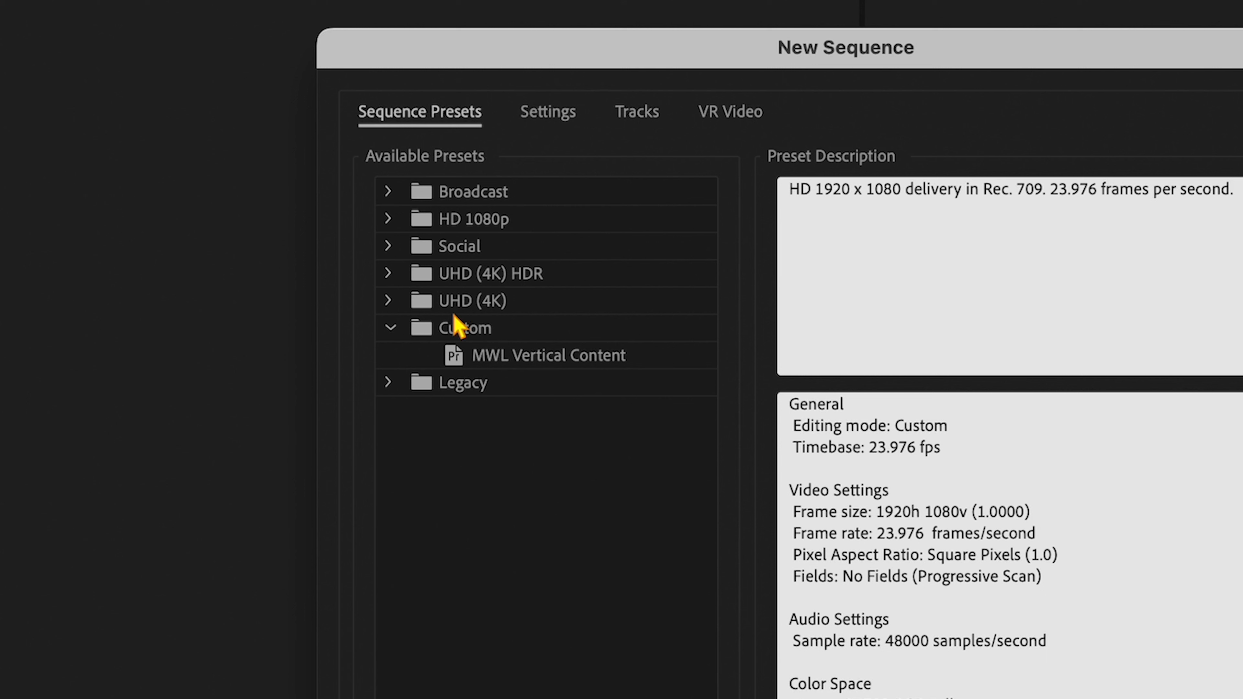
Examine the UHD (4K), HD 1080p and Social sequence preset groups, including the Social Media Square 1x1 30 fps preset.
{"action": "left_click", "coordinate": [448, 301]}
{"action": "left_click", "coordinate": [459, 269]}
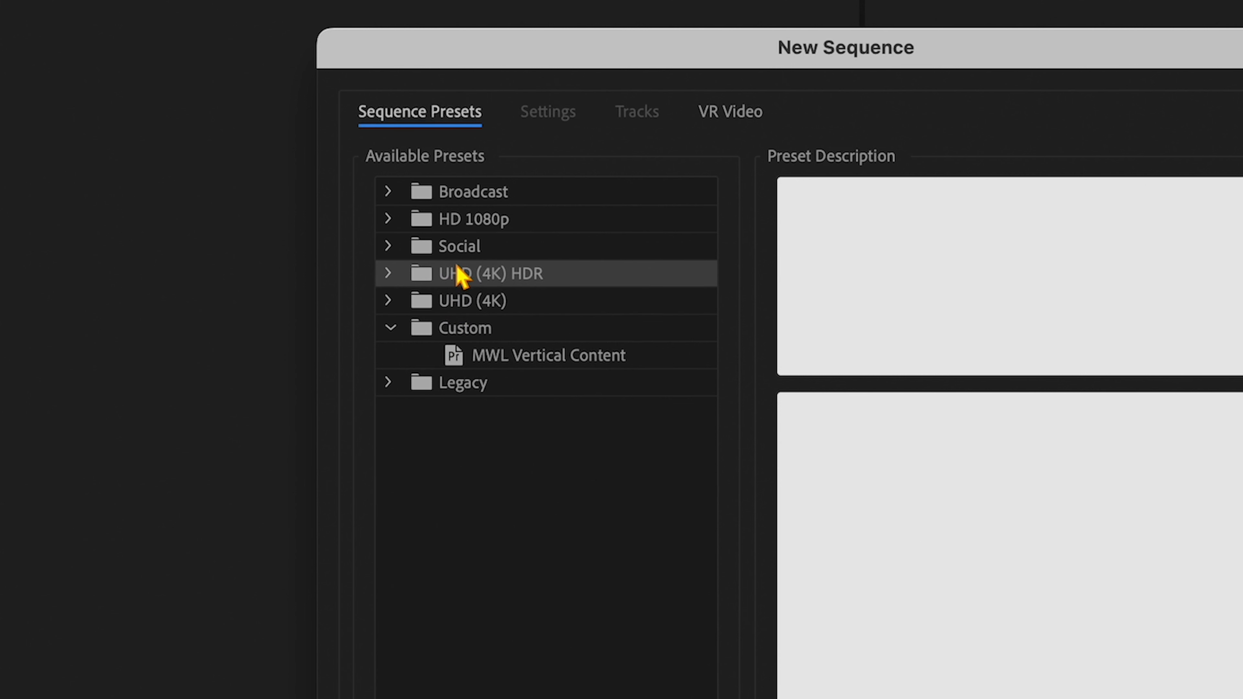
{"action": "left_click", "coordinate": [465, 301]}
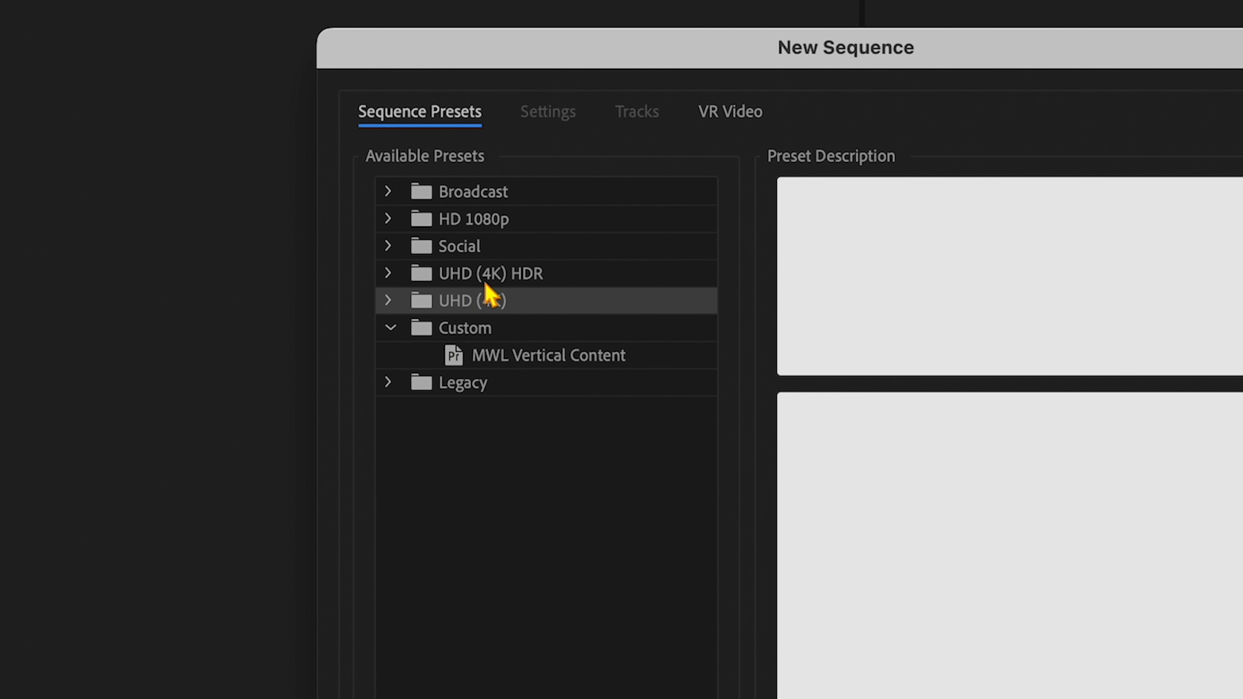
{"action": "left_click", "coordinate": [492, 227]}
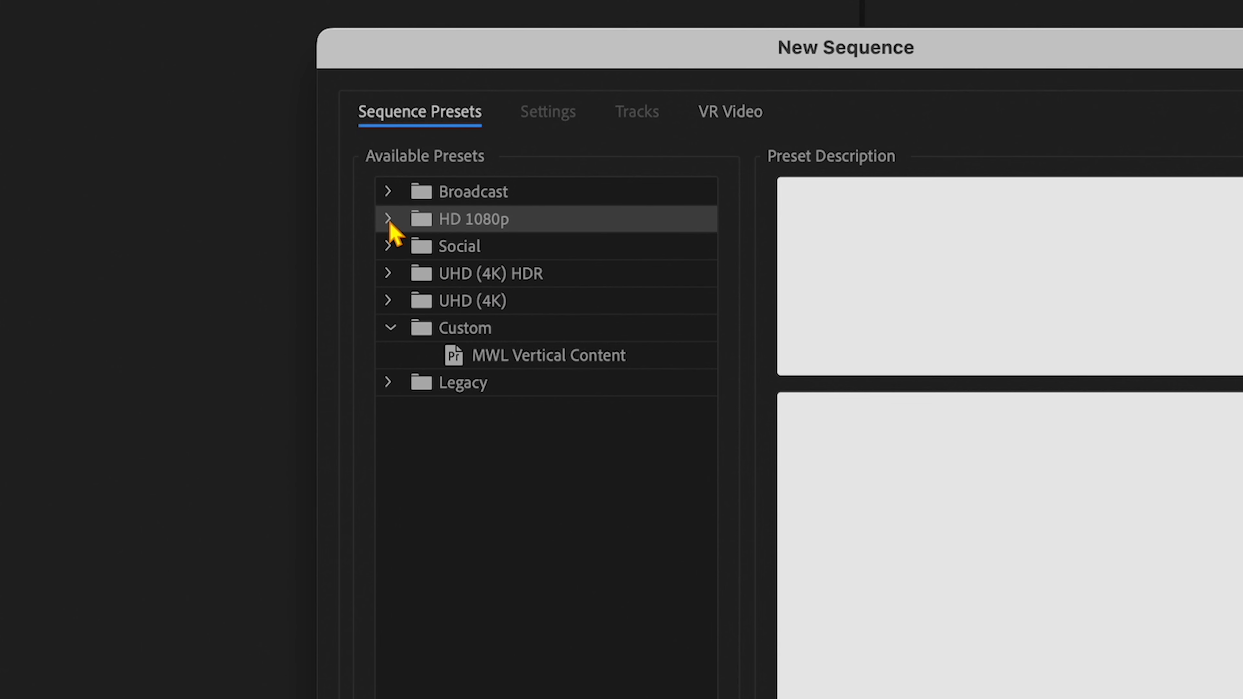
{"action": "left_click", "coordinate": [389, 246]}
{"action": "left_click", "coordinate": [587, 274]}
{"action": "left_click", "coordinate": [606, 333]}
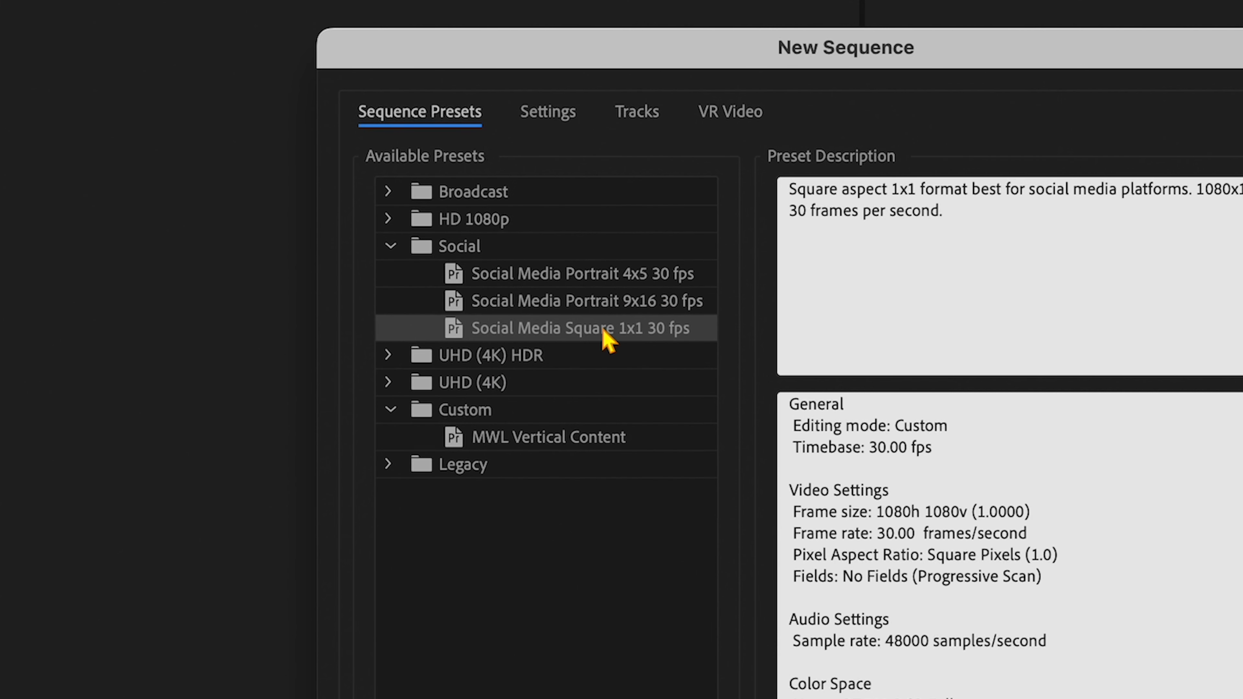
{"action": "left_click", "coordinate": [391, 410]}
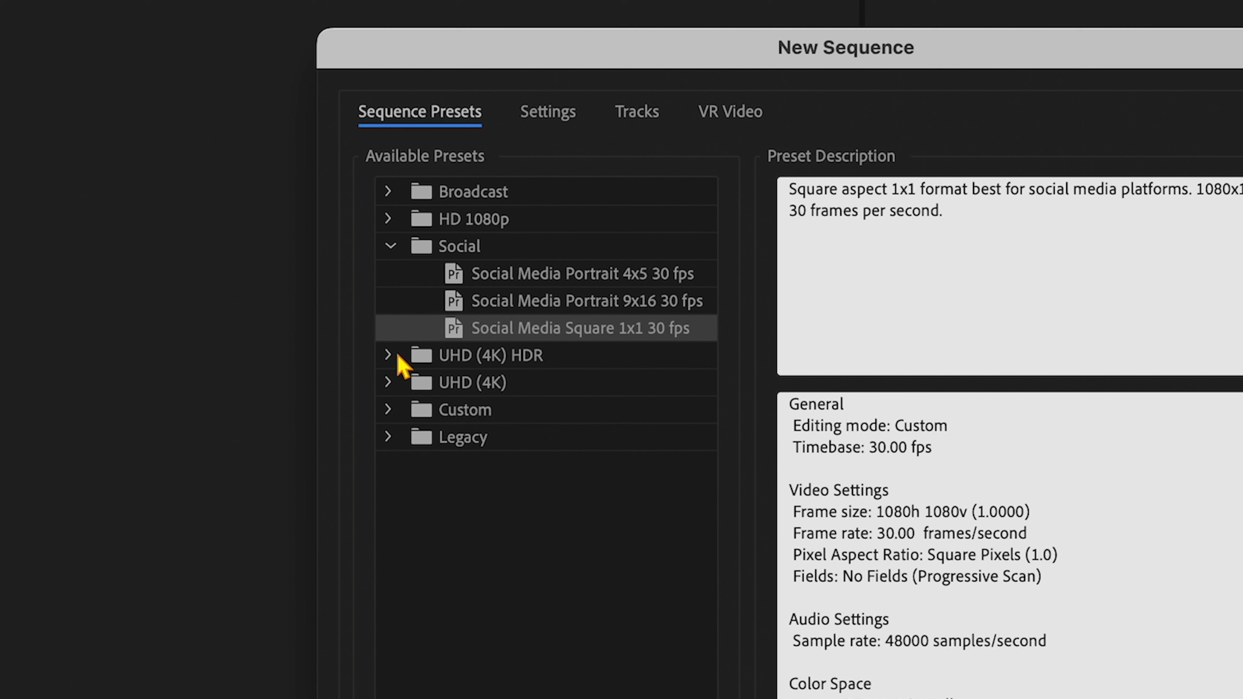
Create the sequence with the HD 1080p 23.976 fps preset.
{"action": "left_click", "coordinate": [391, 220]}
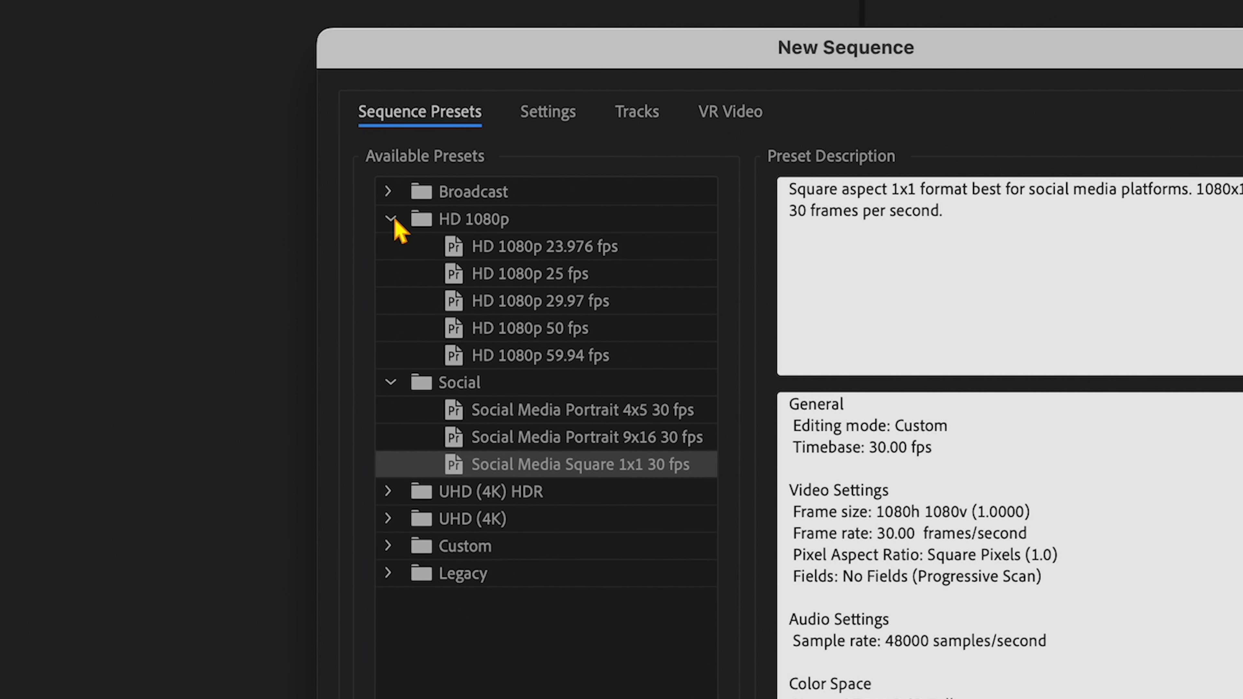
{"action": "left_click", "coordinate": [451, 248]}
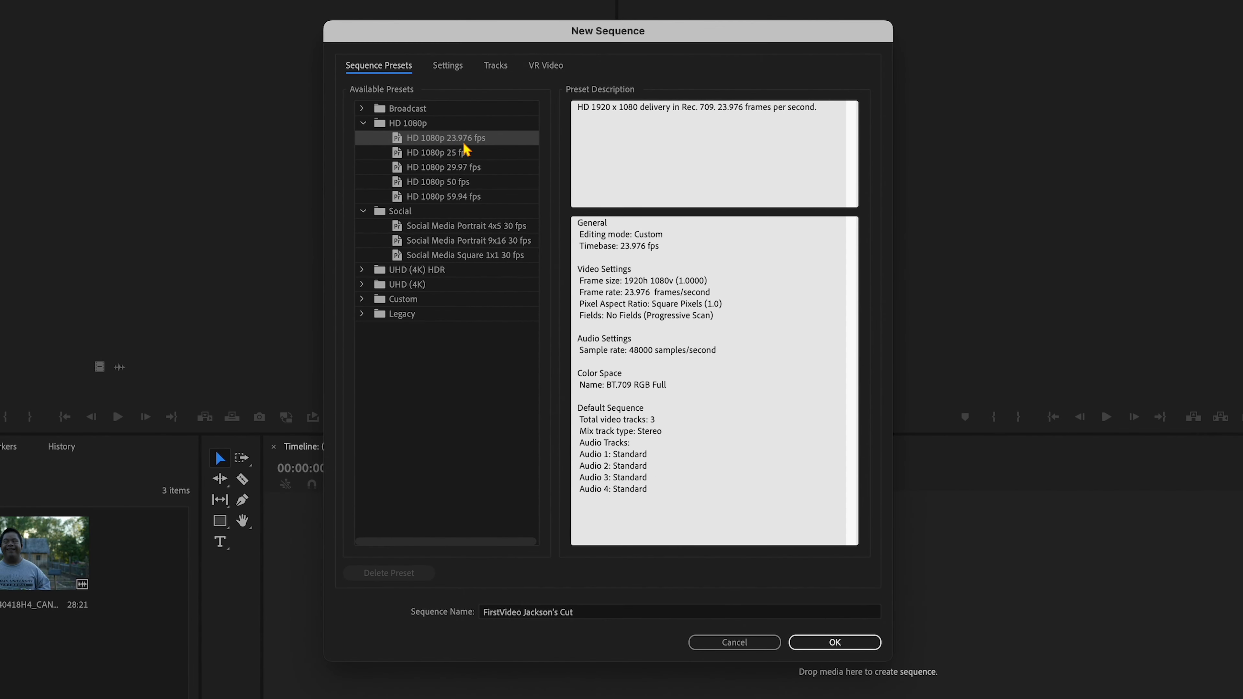
{"action": "left_click", "coordinate": [827, 643]}
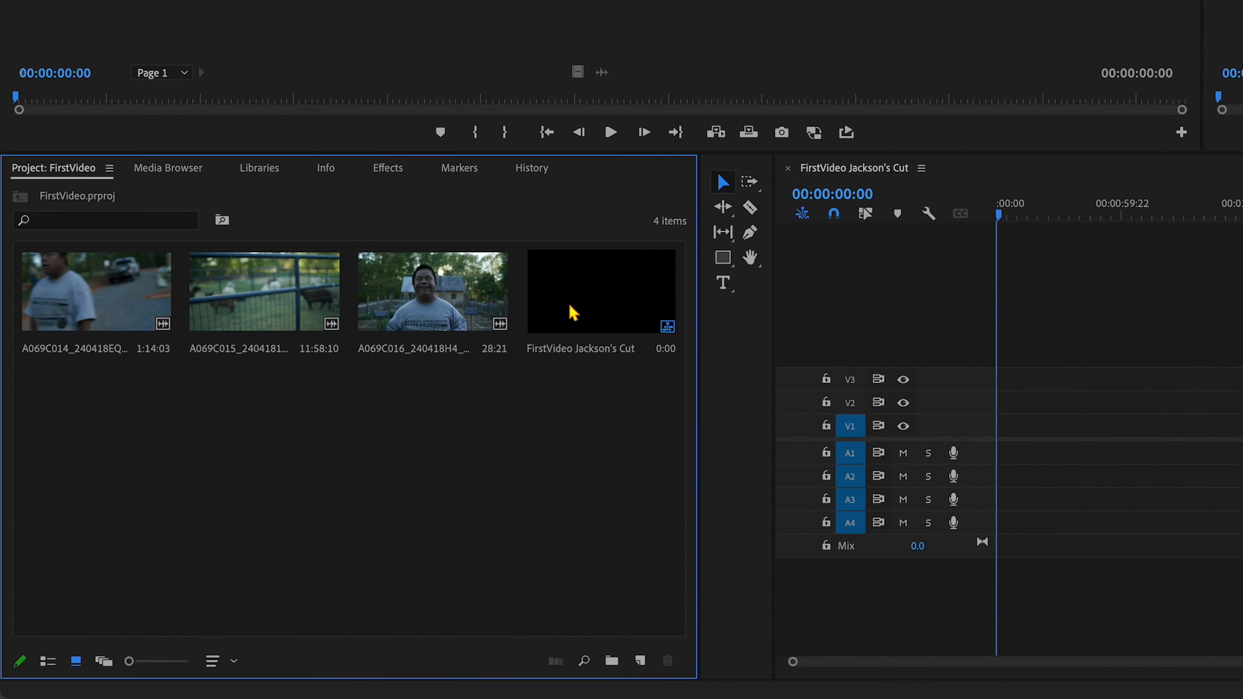
Examine the project items in list view, then return the project to icon view.
{"action": "left_click", "coordinate": [296, 495]}
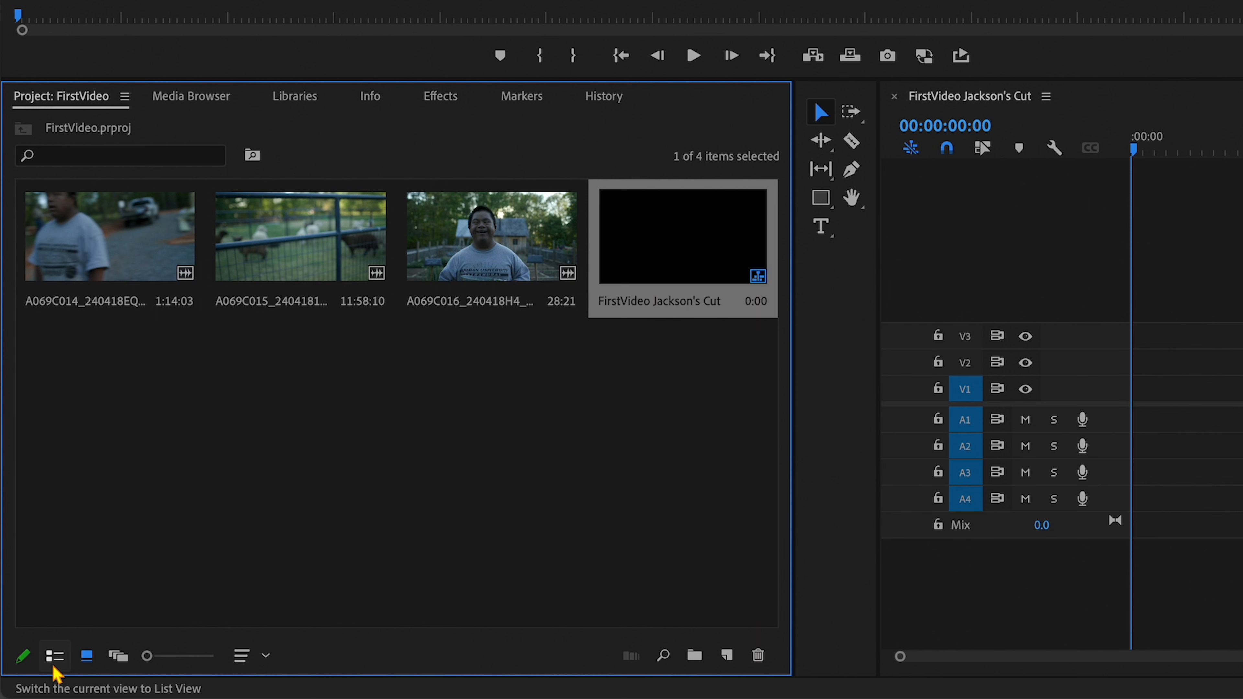
{"action": "left_click", "coordinate": [88, 655]}
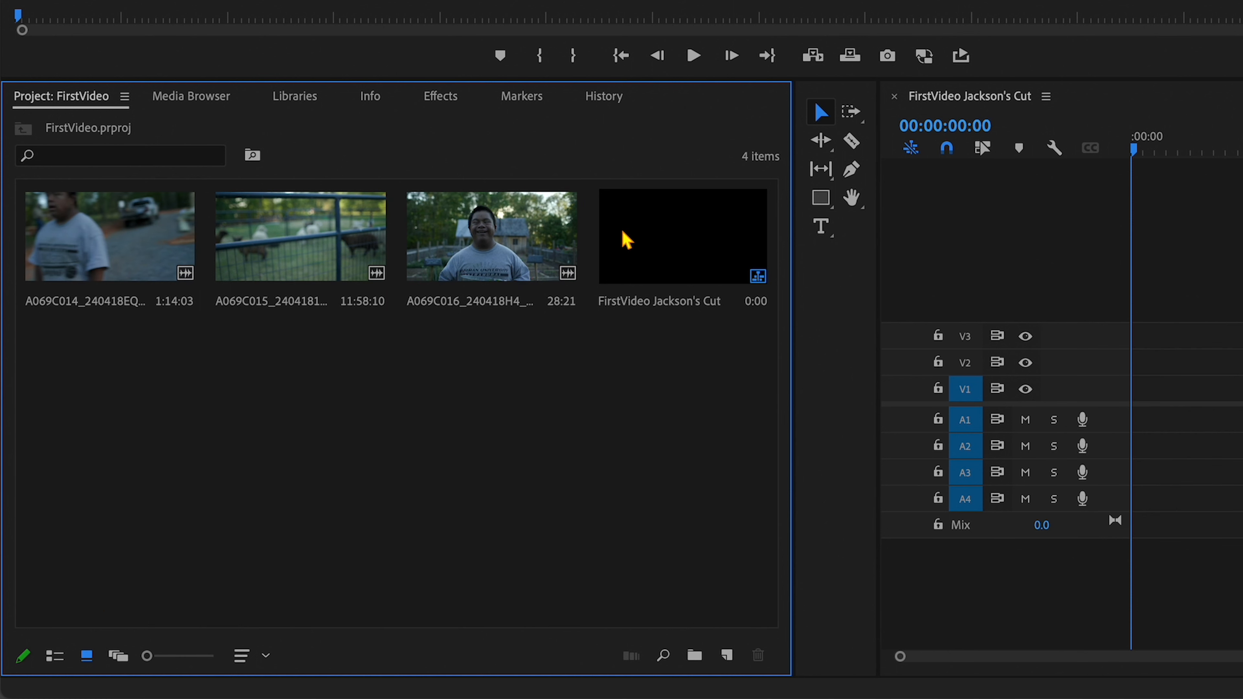
{"action": "left_click", "coordinate": [54, 657]}
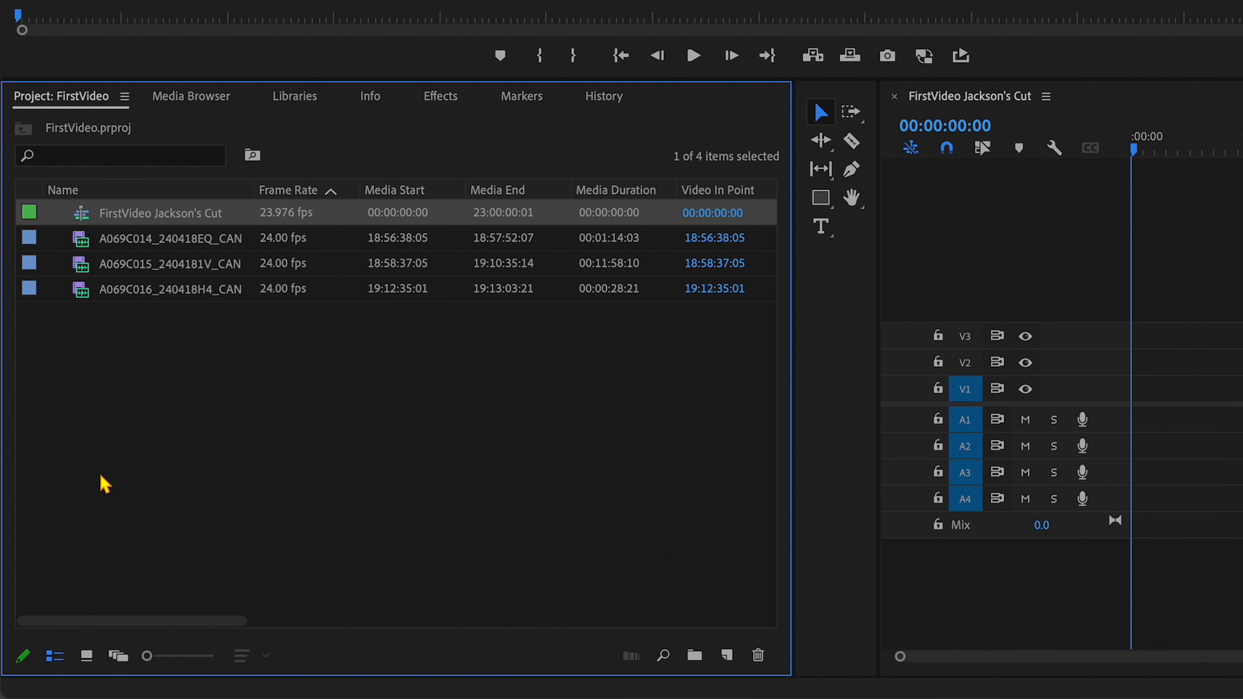
{"action": "left_click", "coordinate": [87, 656]}
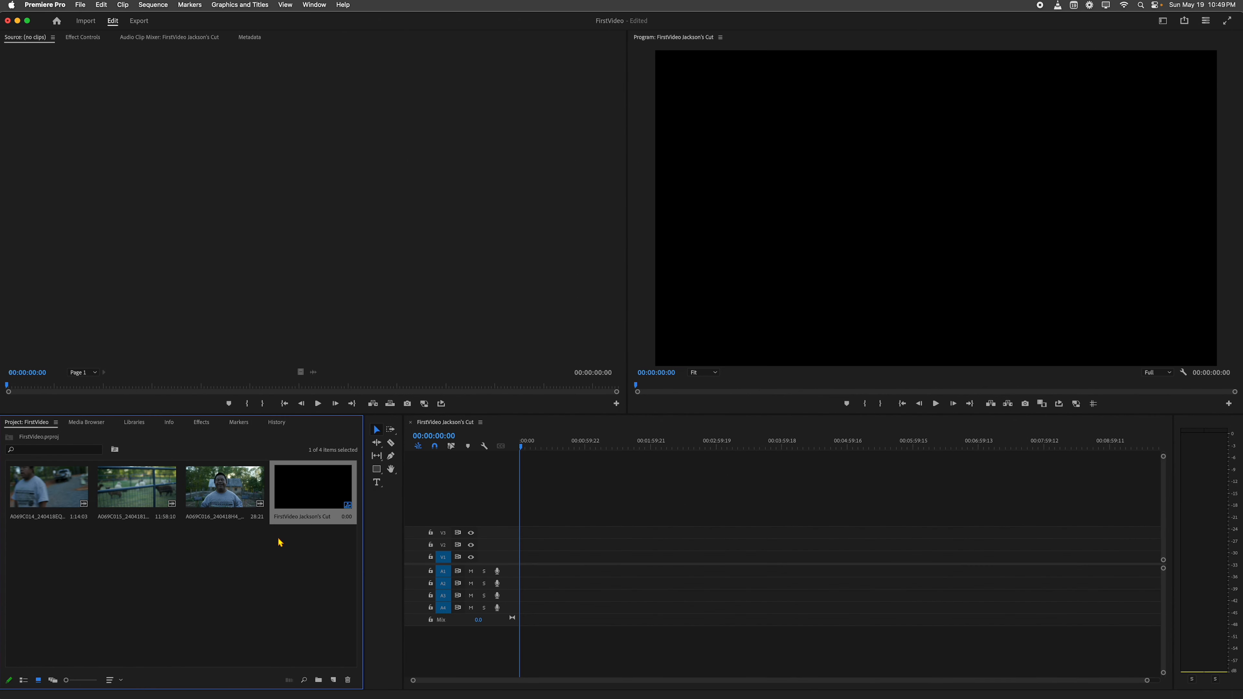
Place clip A069C016 at the start of the empty timeline, keeping the existing sequence settings, and move the playhead to about 00:00:06:16.
{"action": "left_click", "coordinate": [227, 502]}
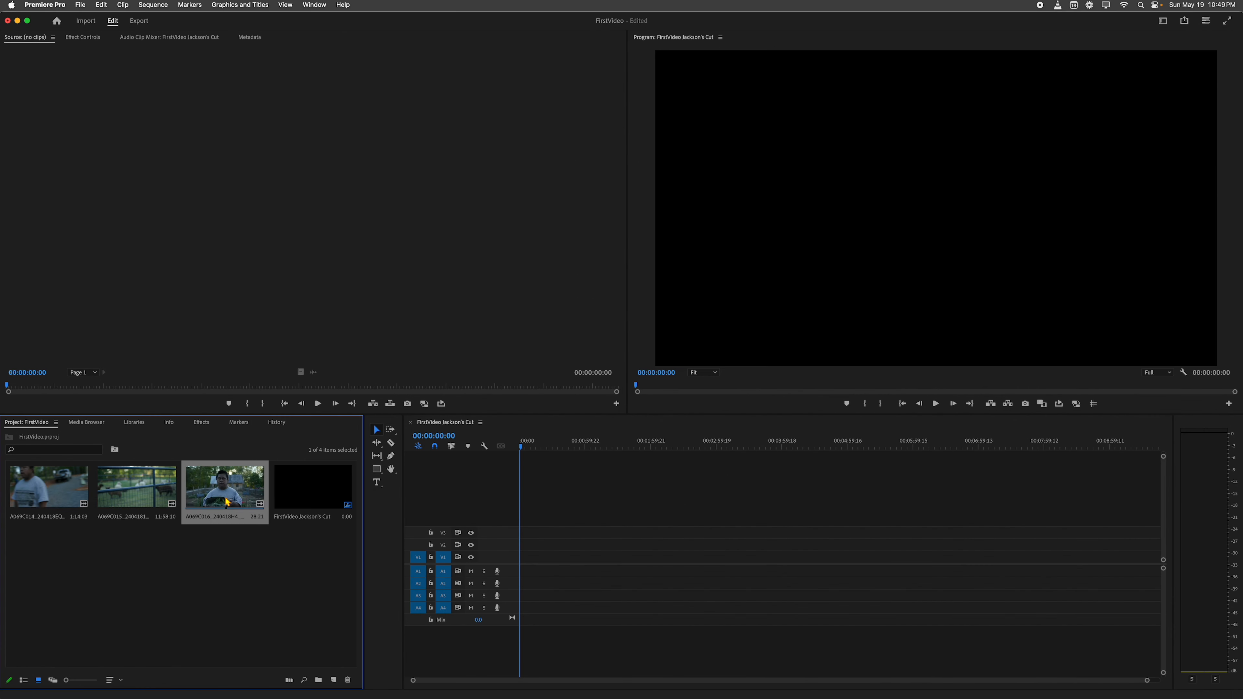
{"action": "left_click_drag", "start_coordinate": [177, 495], "coordinate": [511, 565]}
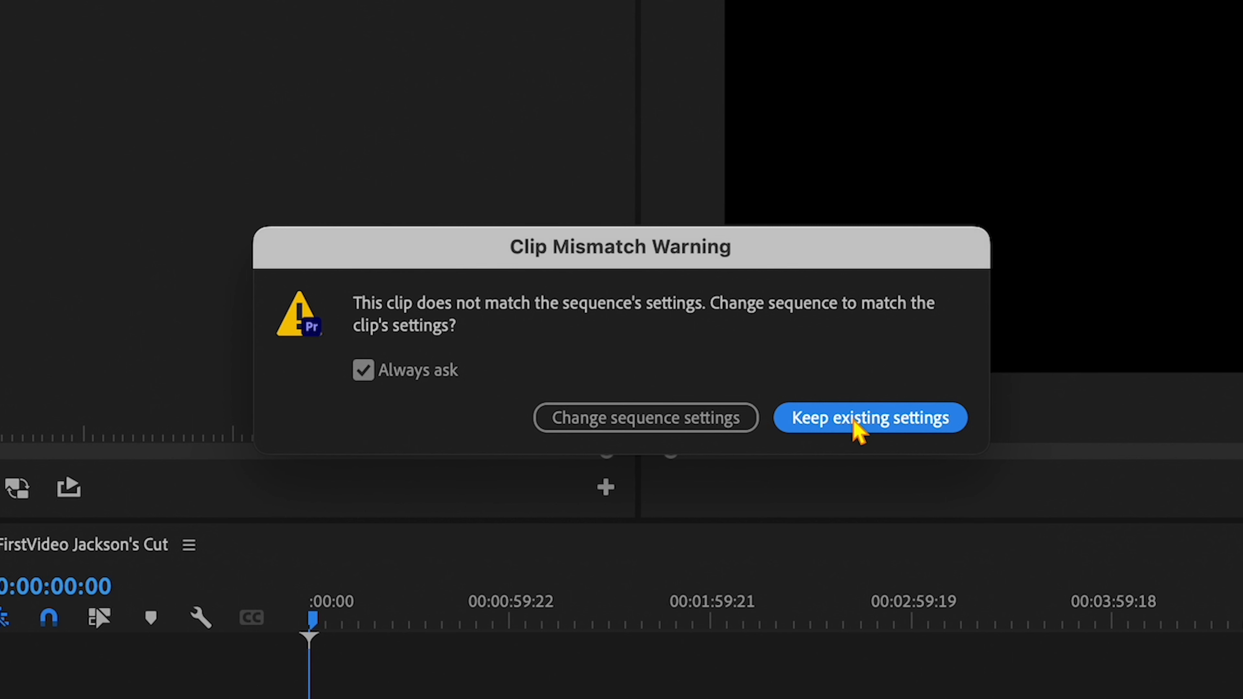
{"action": "left_click", "coordinate": [838, 424]}
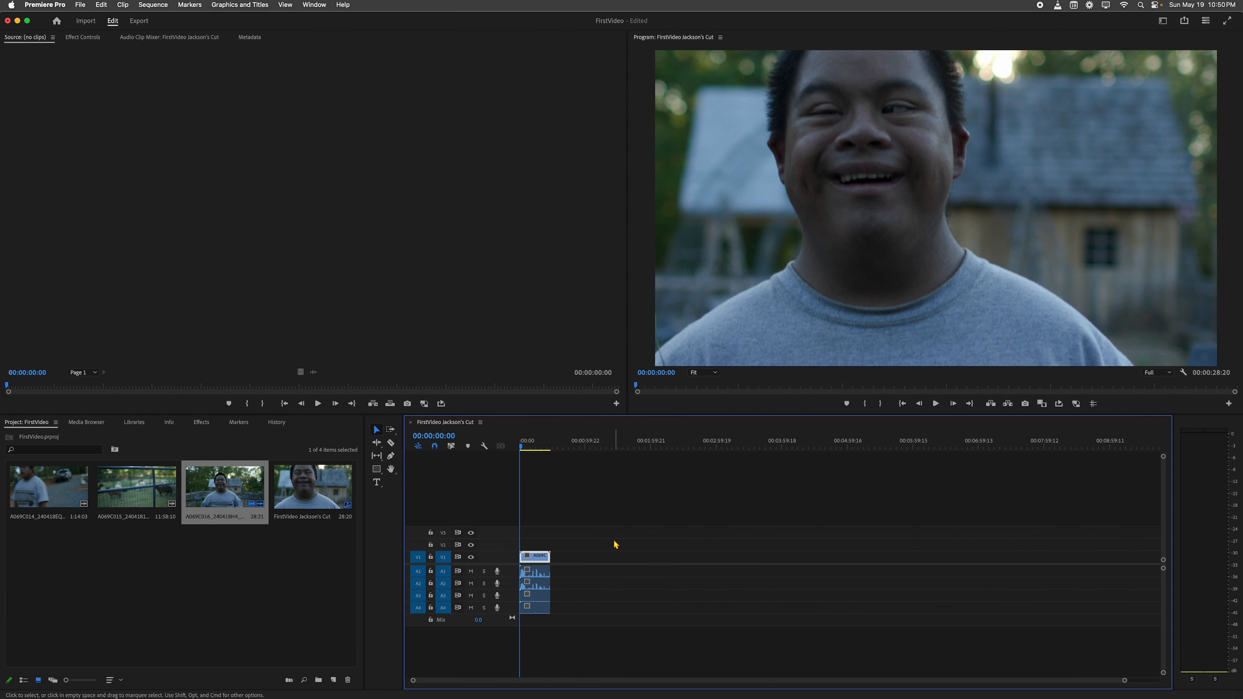
{"action": "left_click", "coordinate": [527, 445]}
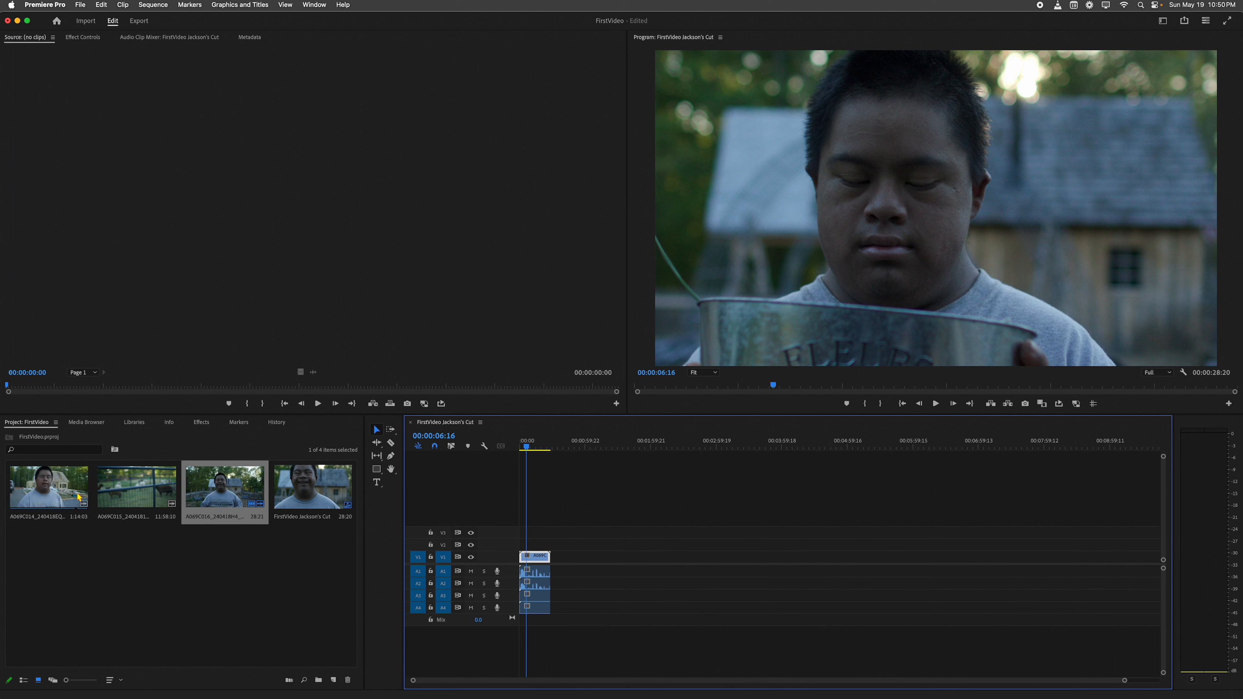
Add clips A069C014 and A069C015 together to track V1, leaving a gap after the first clip.
{"action": "left_click", "coordinate": [132, 490]}
{"action": "left_click", "coordinate": [51, 490], "text": "super"}
{"action": "left_click_drag", "start_coordinate": [51, 490], "coordinate": [591, 557]}
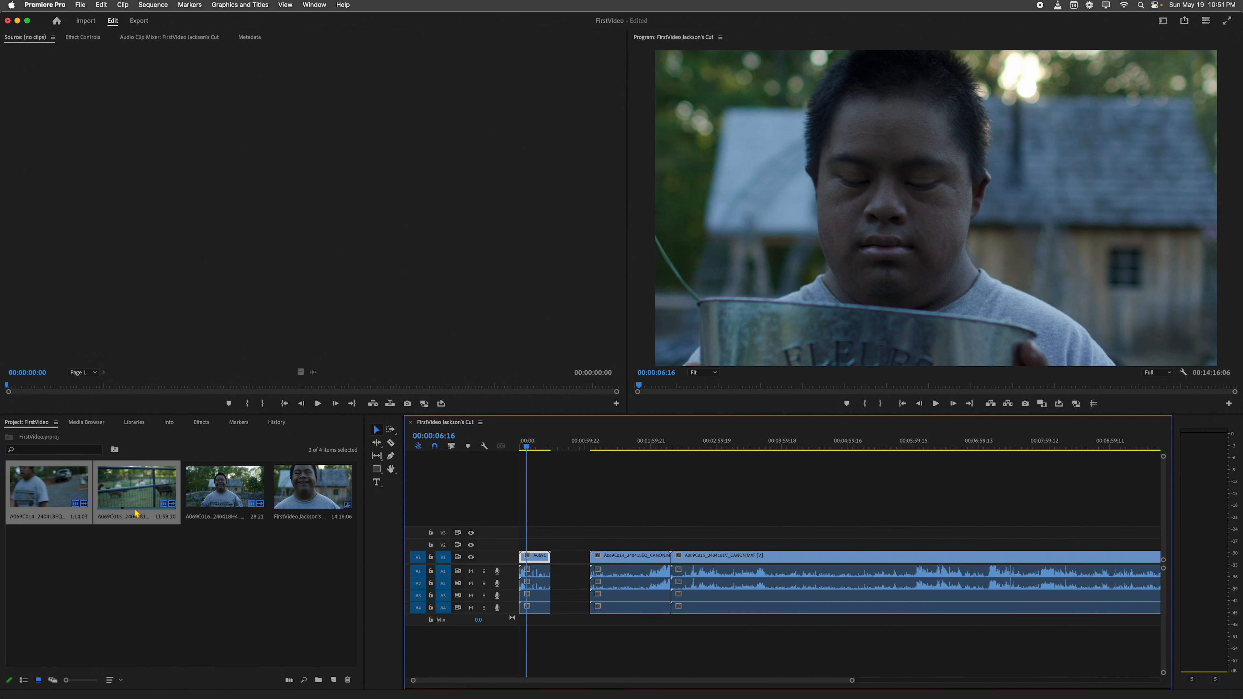
{"action": "left_click", "coordinate": [159, 581]}
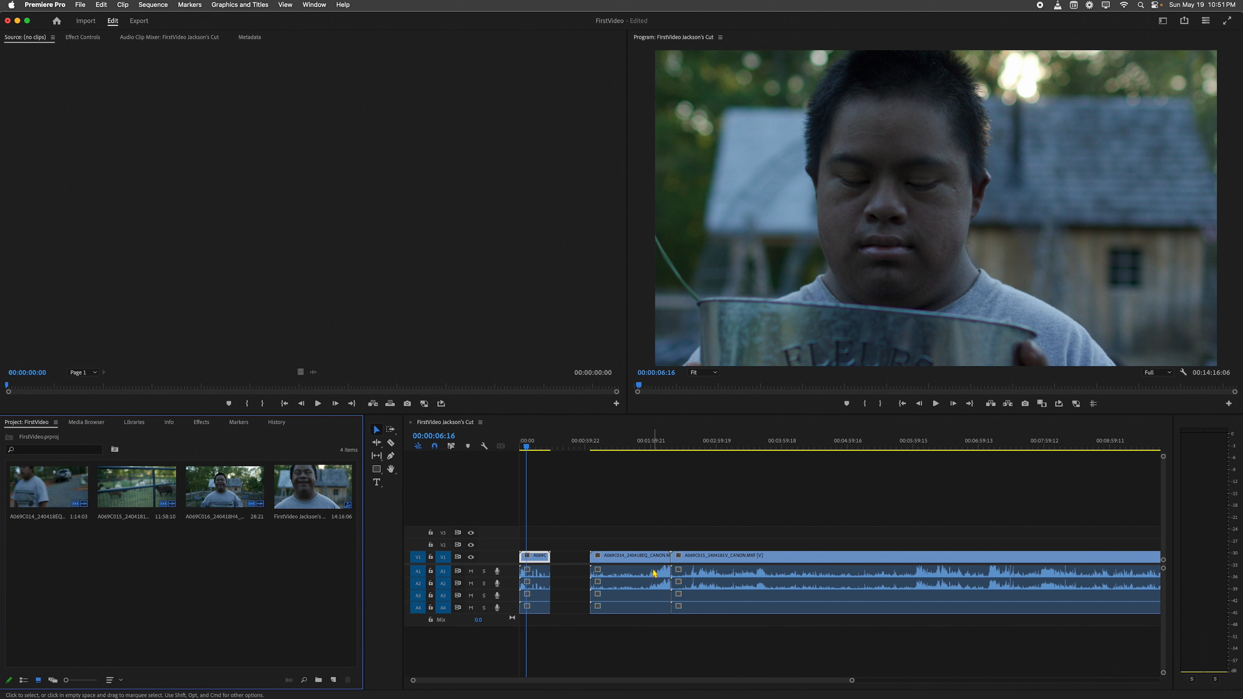
Undo both clip placements in the timeline and clear the selection in the project.
{"action": "key", "text": "super+z"}
{"action": "key", "text": "super+z"}
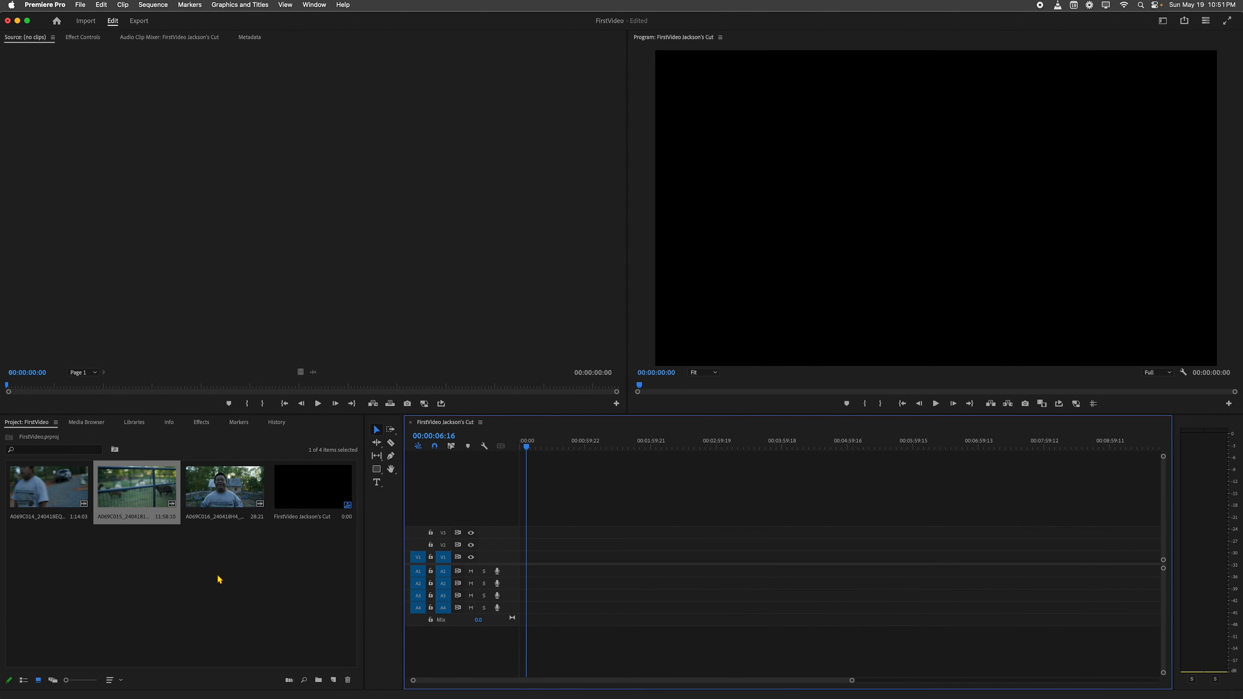
{"action": "left_click", "coordinate": [199, 565]}
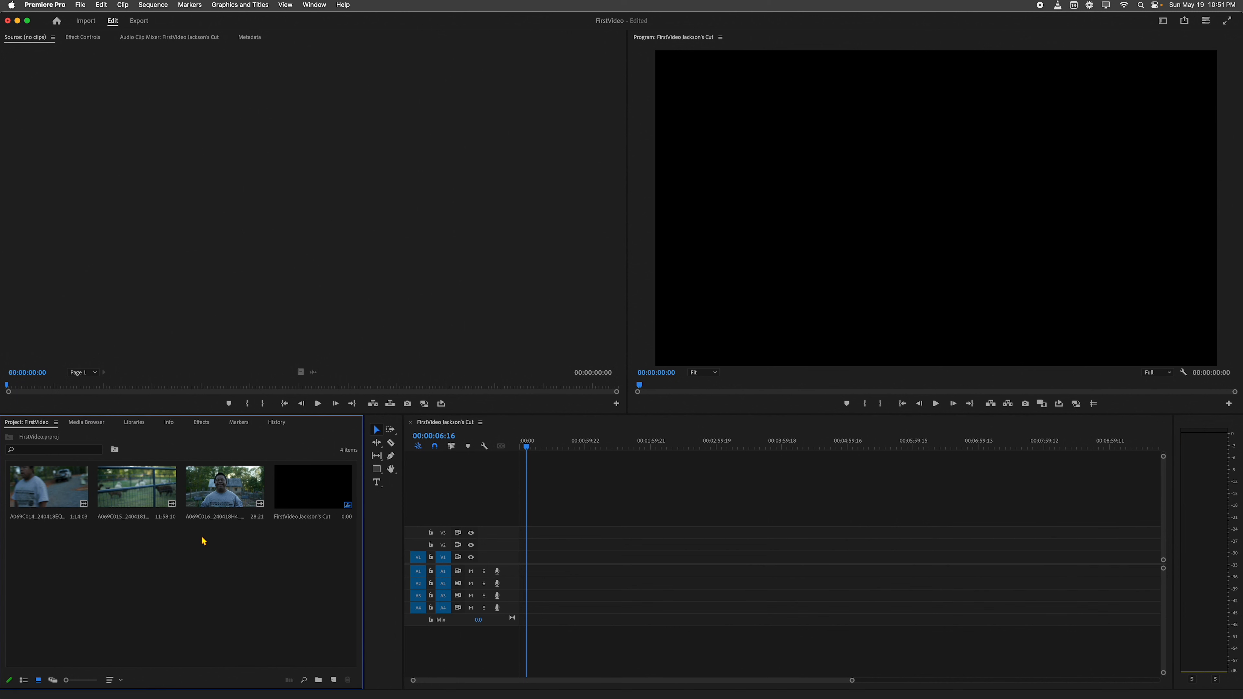
Open clip A069C016 in the Source Monitor, scrub through it and mark an In point at 19:12:51:19.
{"action": "double_click", "coordinate": [207, 492]}
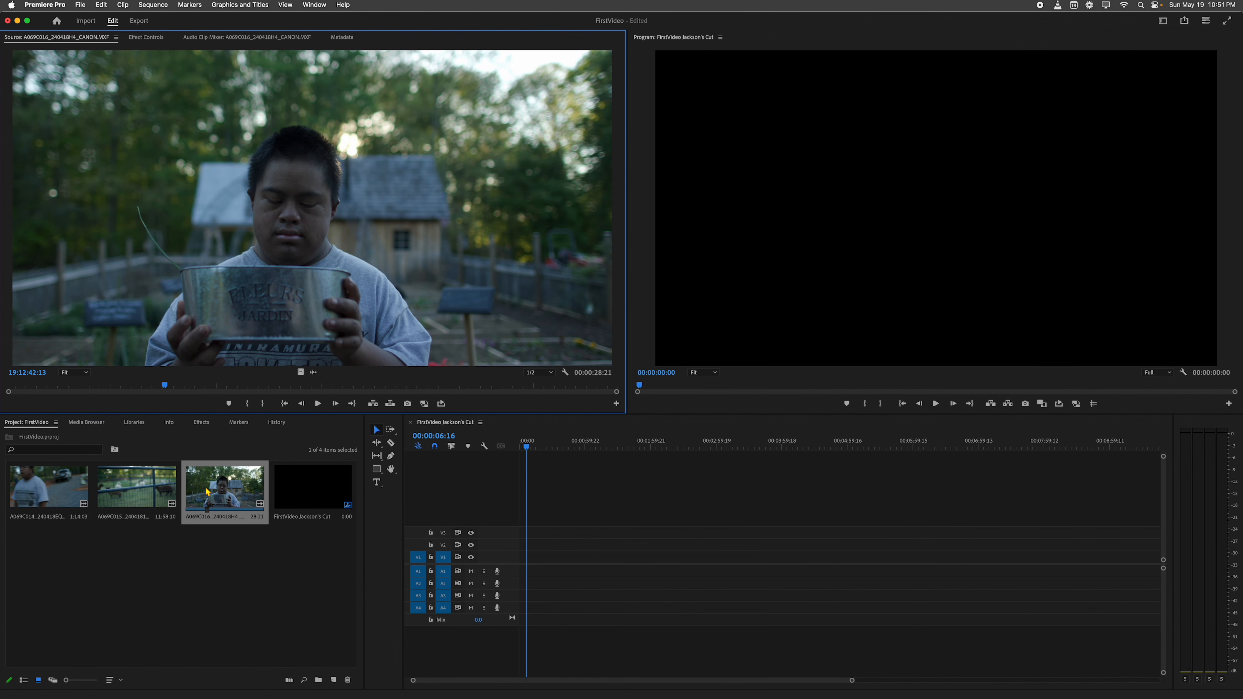
{"action": "left_click_drag", "start_coordinate": [167, 386], "coordinate": [90, 392]}
{"action": "left_click", "coordinate": [162, 389]}
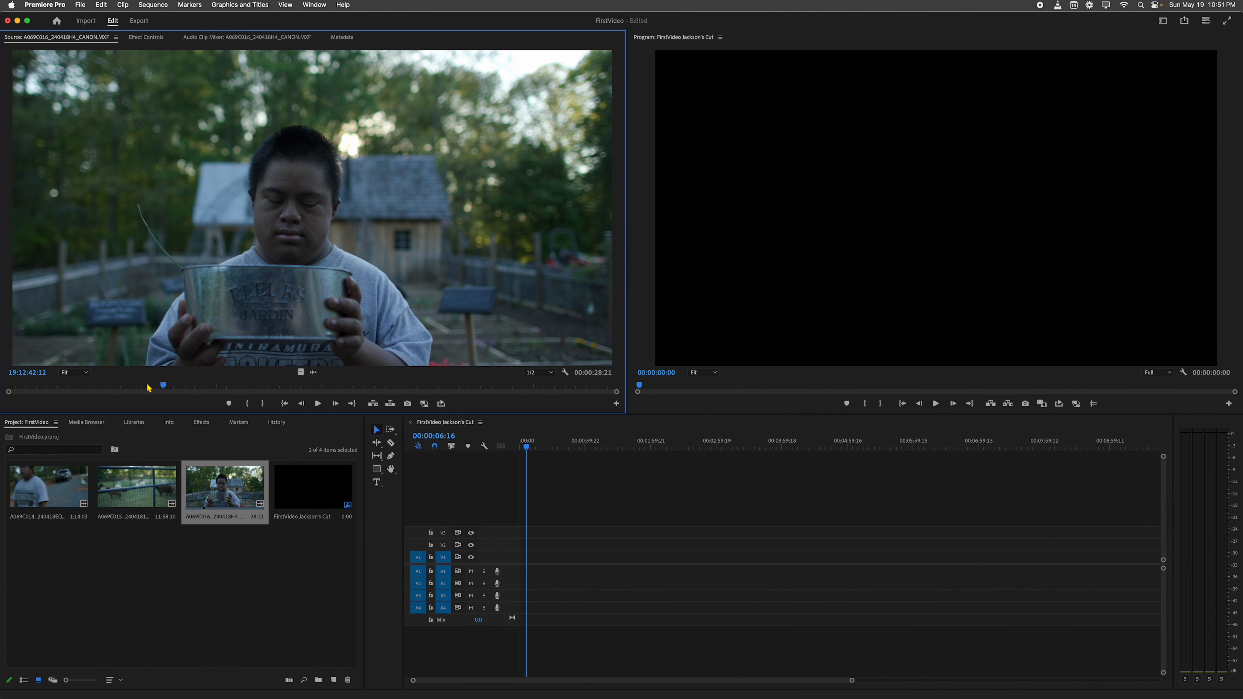
{"action": "left_click_drag", "start_coordinate": [162, 387], "coordinate": [366, 380]}
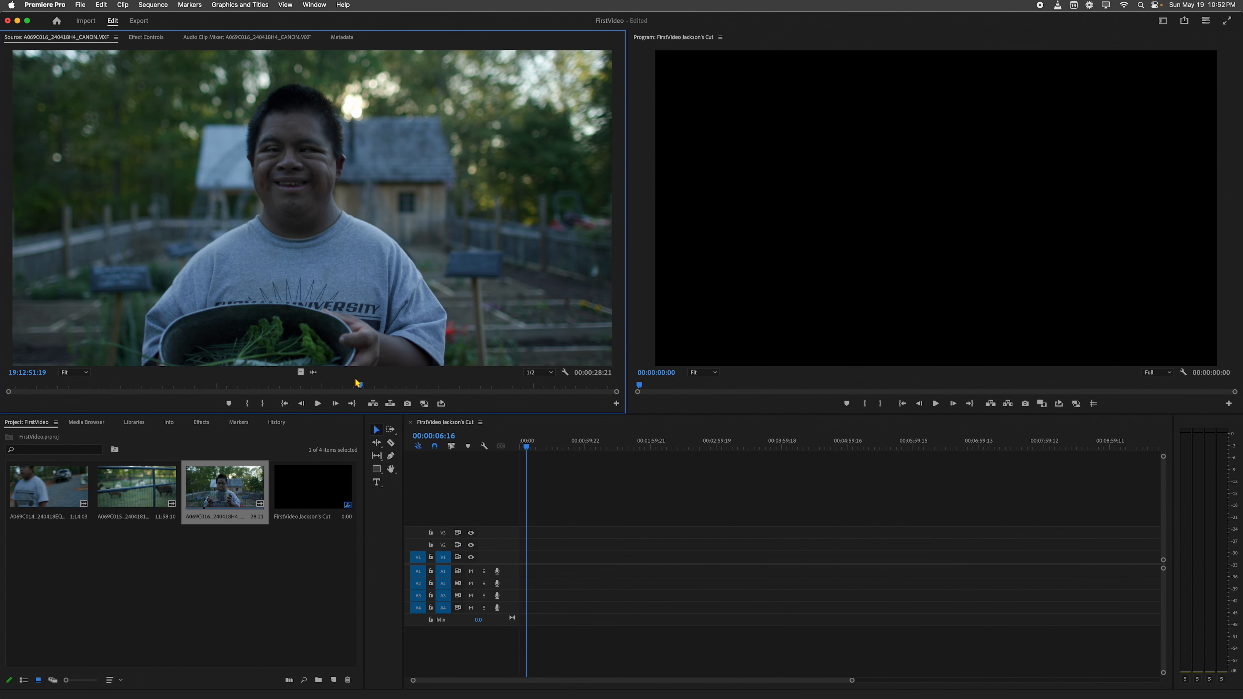
{"action": "key", "text": "i"}
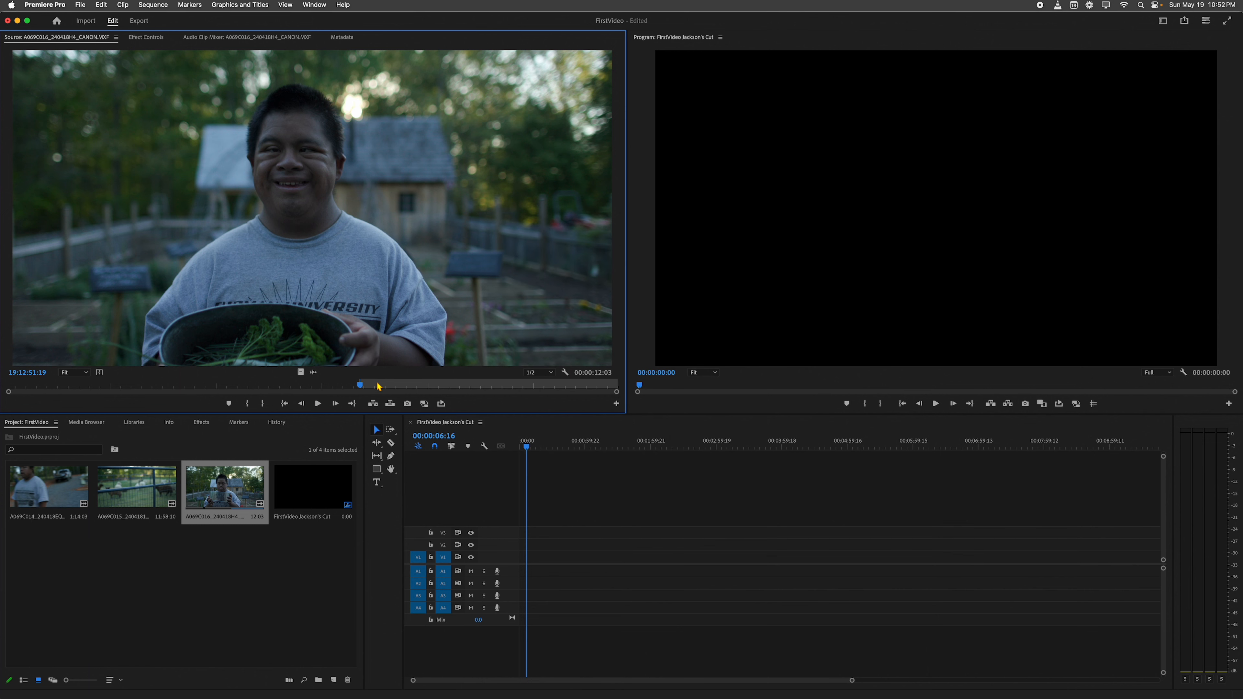
Play the source clip on to 19:12:58:16, mark the Out point there and move the playhead back near the In point.
{"action": "key", "text": "space"}
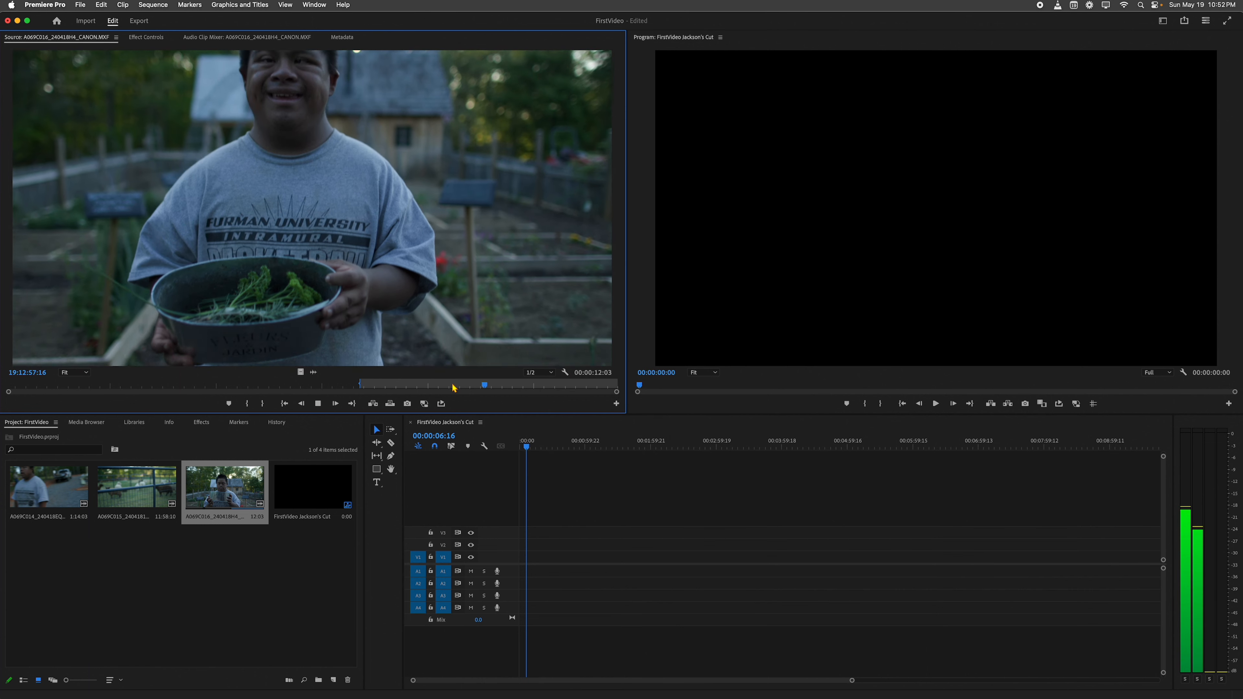
{"action": "key", "text": "space"}
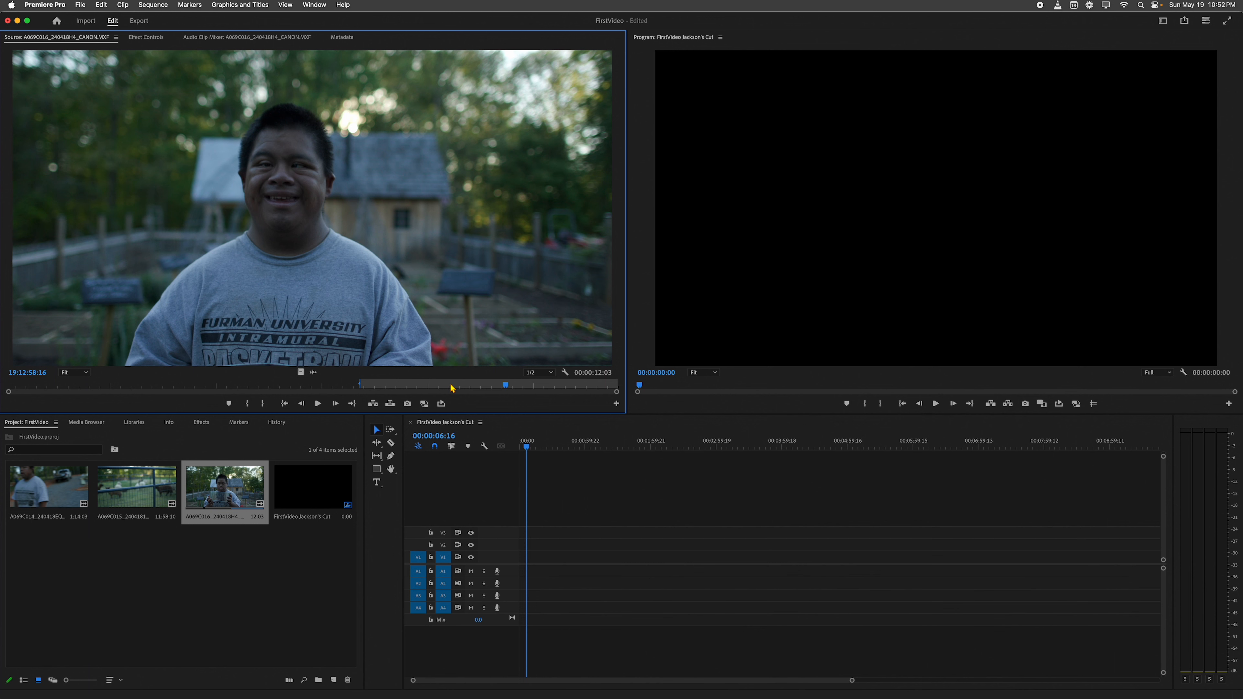
{"action": "key", "text": "o"}
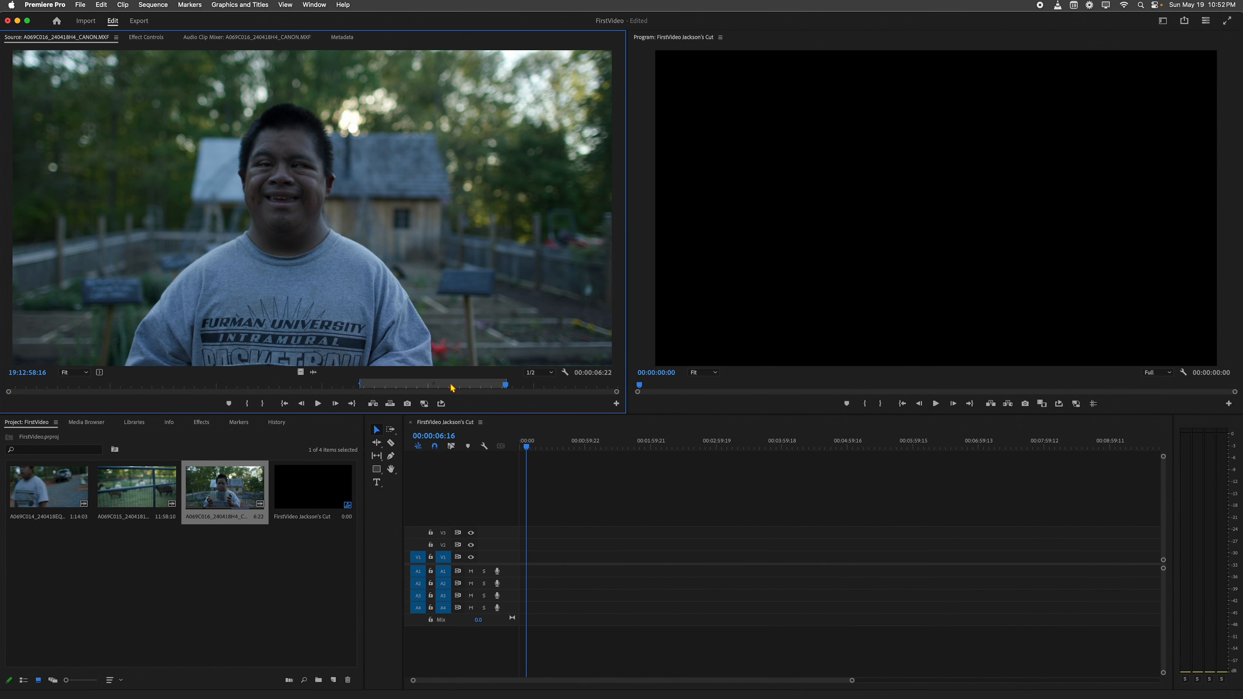
{"action": "left_click", "coordinate": [362, 386]}
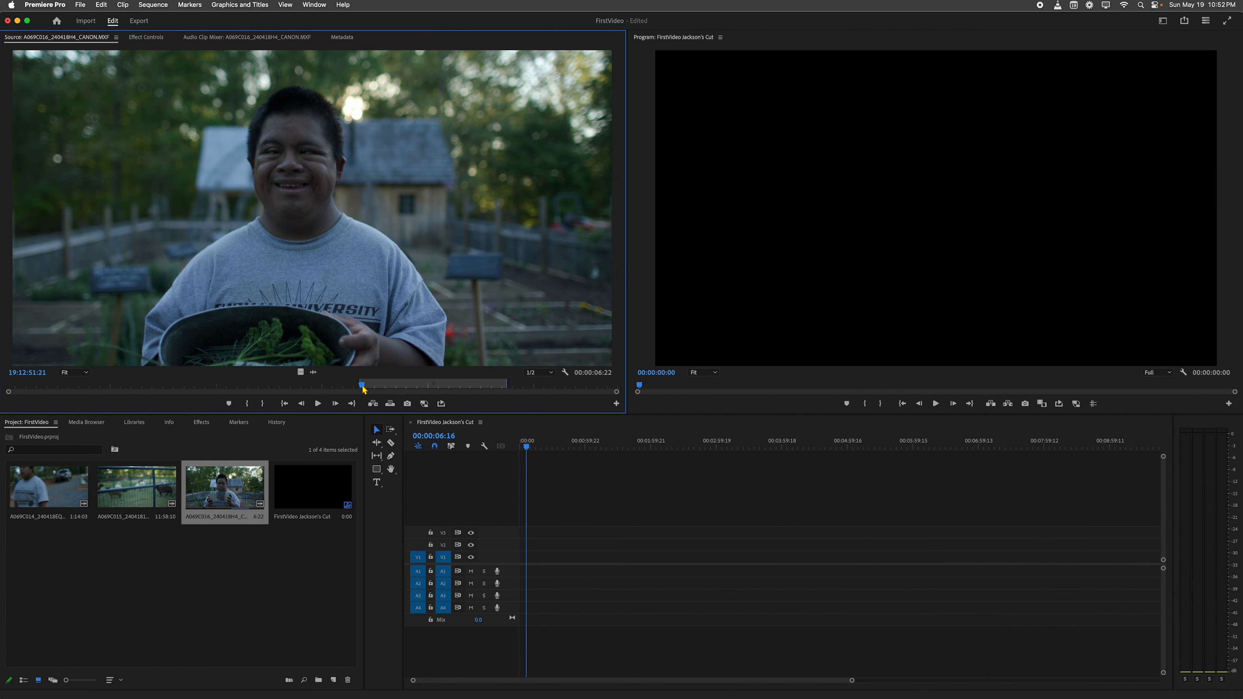
Scrub back and forth through the marked range of the source clip, ending at its Out point.
{"action": "left_click", "coordinate": [506, 386]}
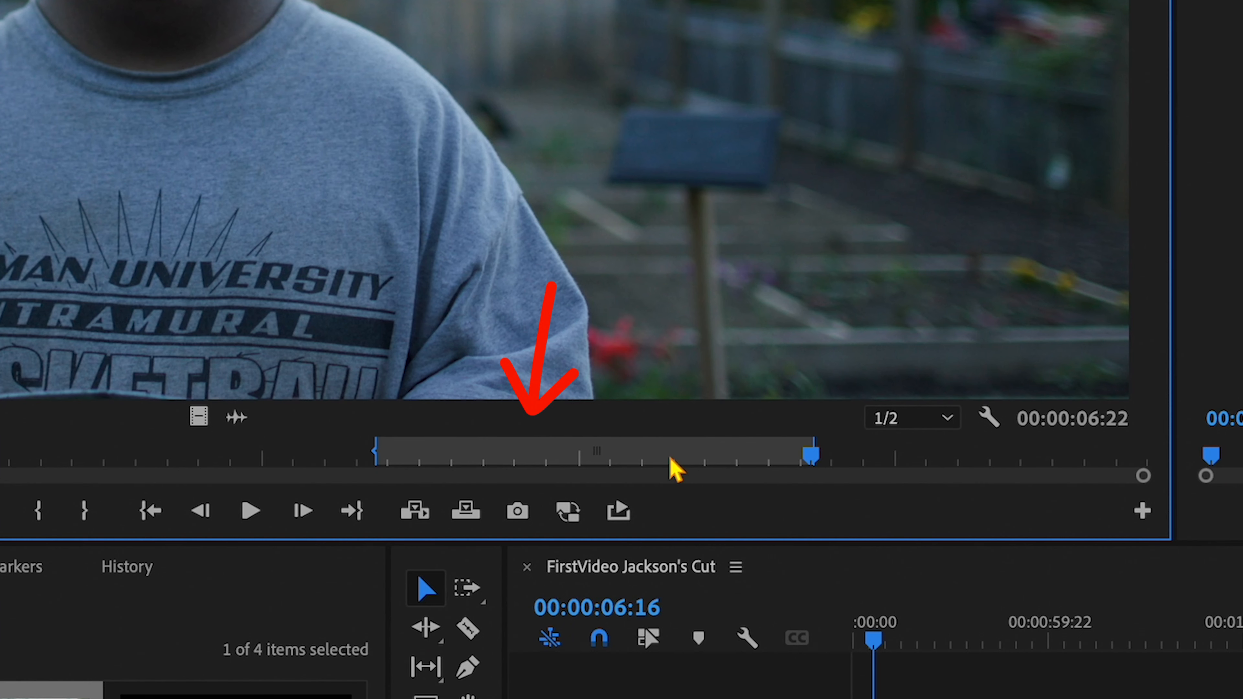
{"action": "left_click_drag", "start_coordinate": [453, 388], "coordinate": [487, 385]}
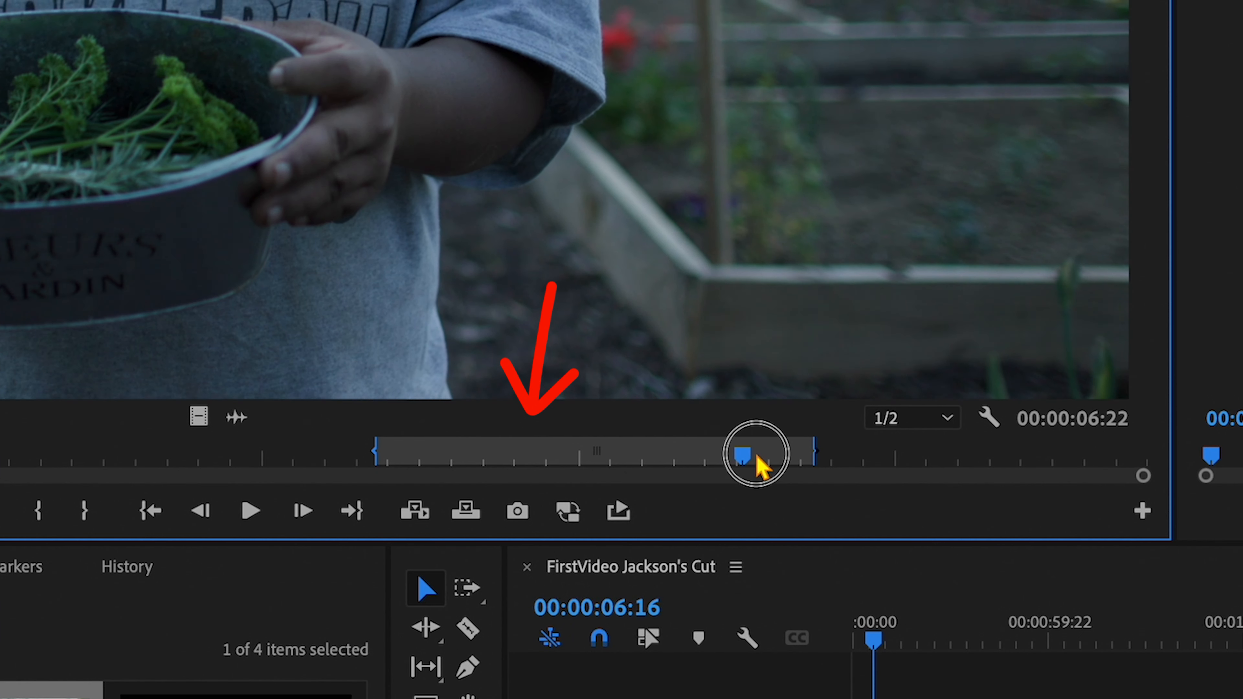
{"action": "left_click_drag", "start_coordinate": [757, 466], "coordinate": [827, 459]}
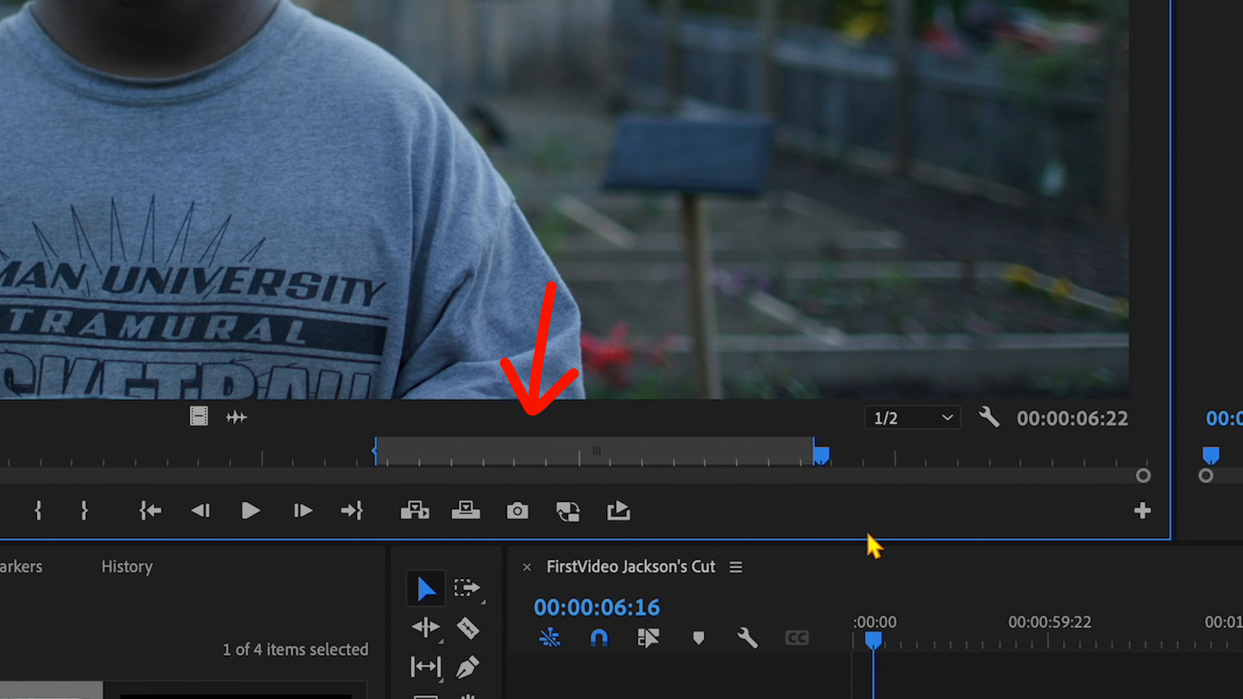
Overwrite the marked portion of A069C016 into the sequence at 00:00:00:00 and return the playhead to the start.
{"action": "left_click", "coordinate": [875, 640]}
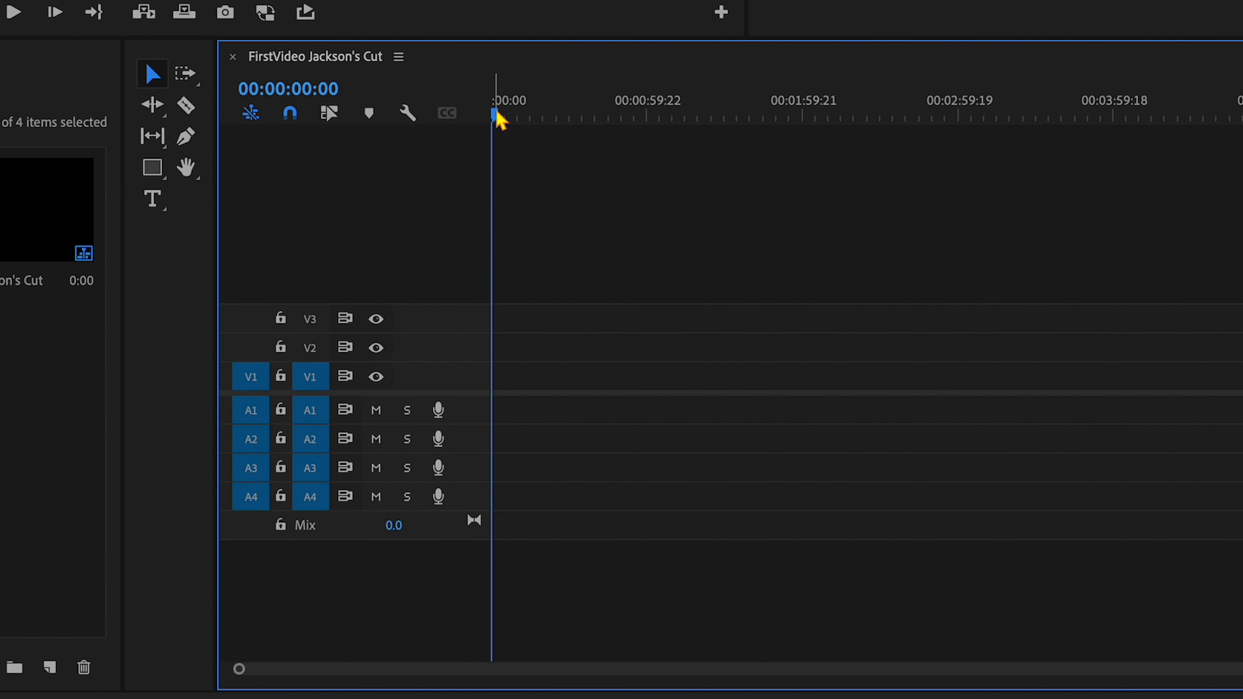
{"action": "key", "text": "period"}
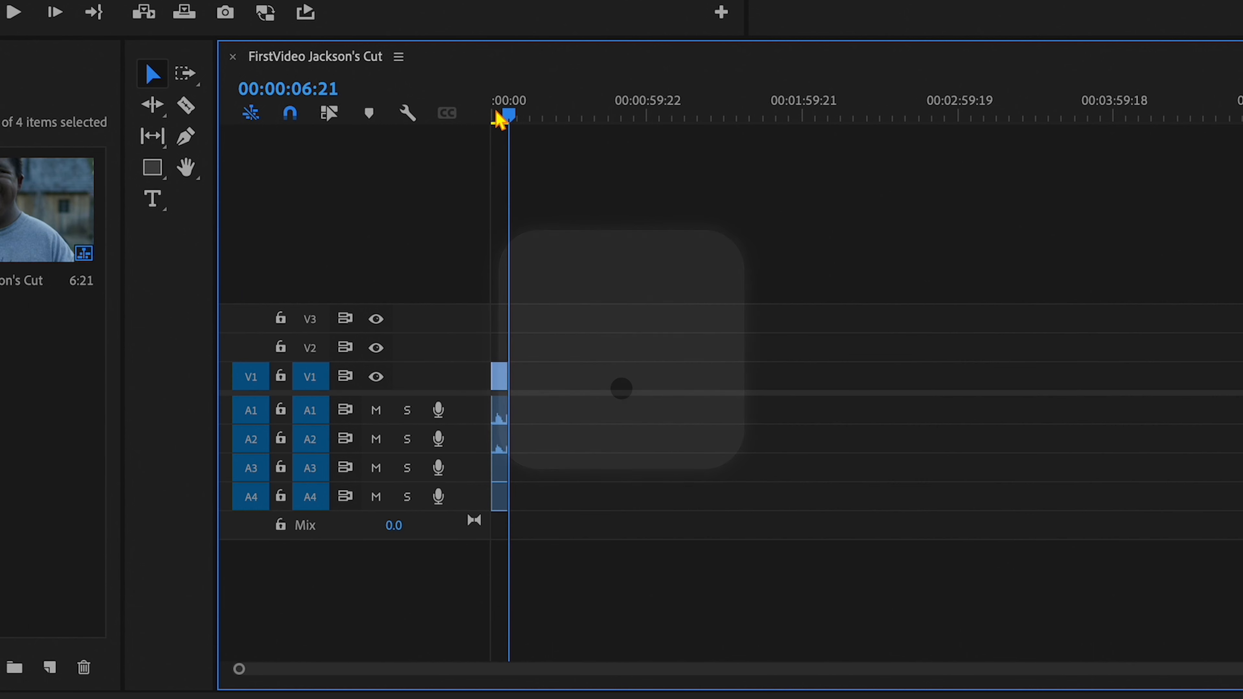
{"action": "left_click_drag", "start_coordinate": [512, 115], "coordinate": [488, 122]}
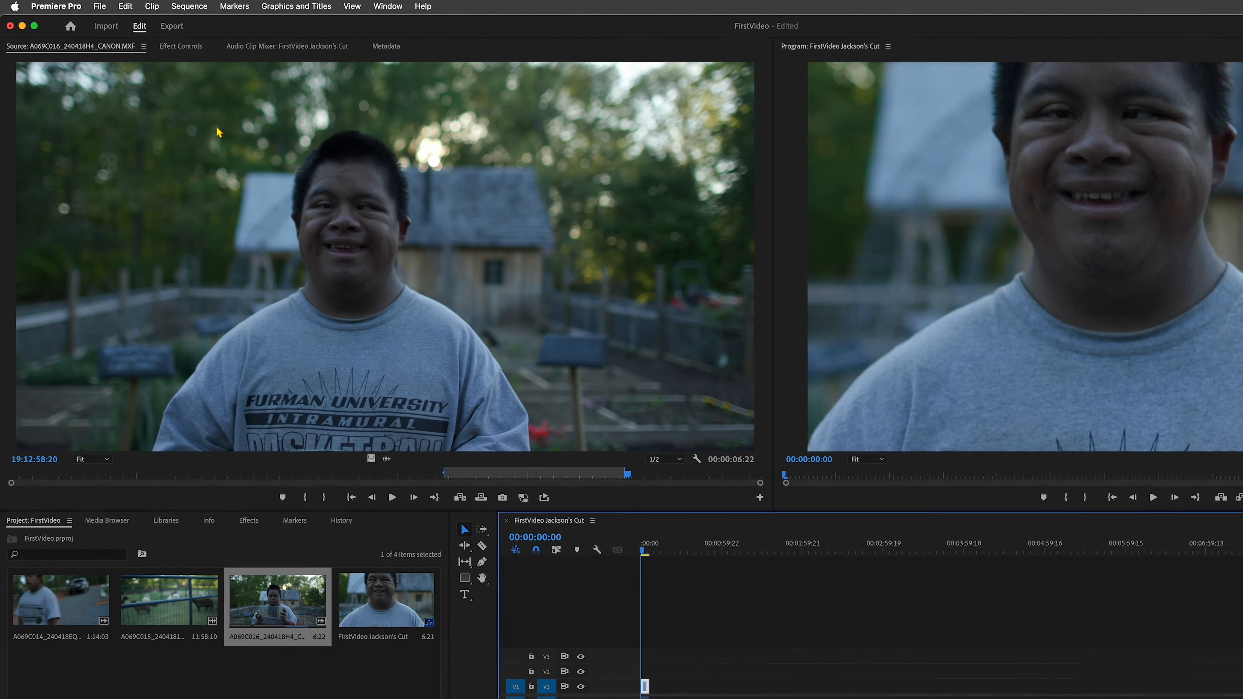
Show the effect controls of the timeline clip A069C016, reduce its Scale to 50 and deselect the clip.
{"action": "left_click", "coordinate": [173, 111]}
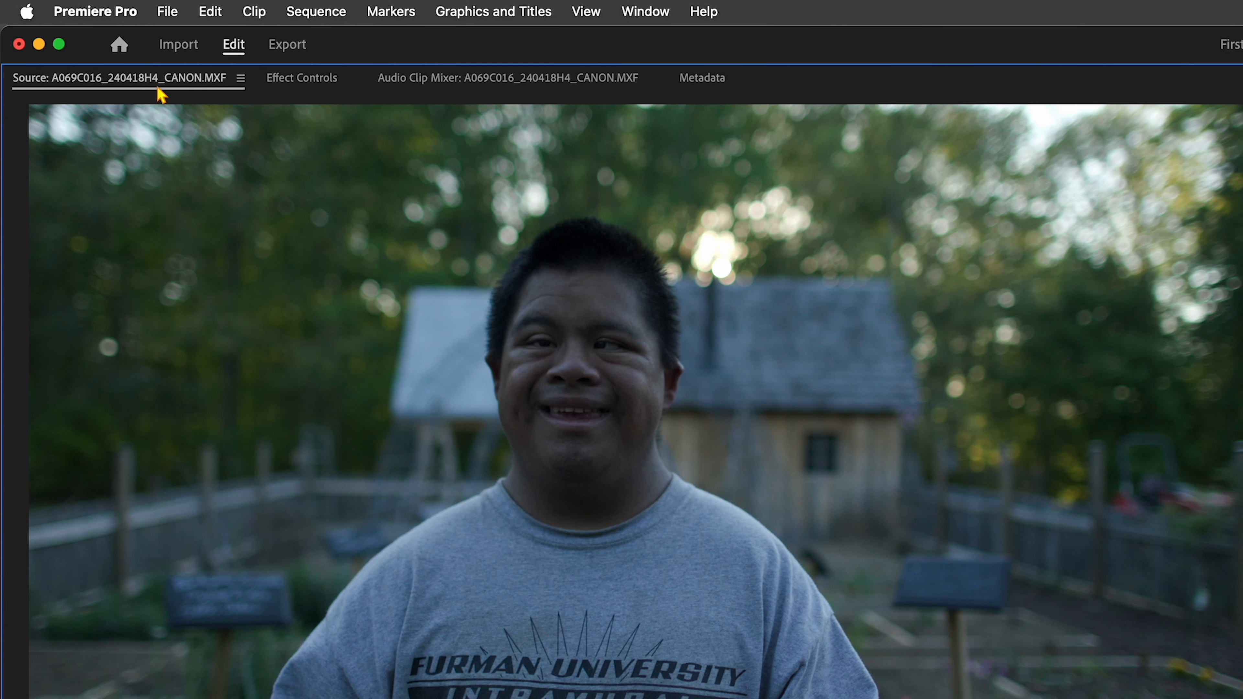
{"action": "left_click", "coordinate": [298, 84]}
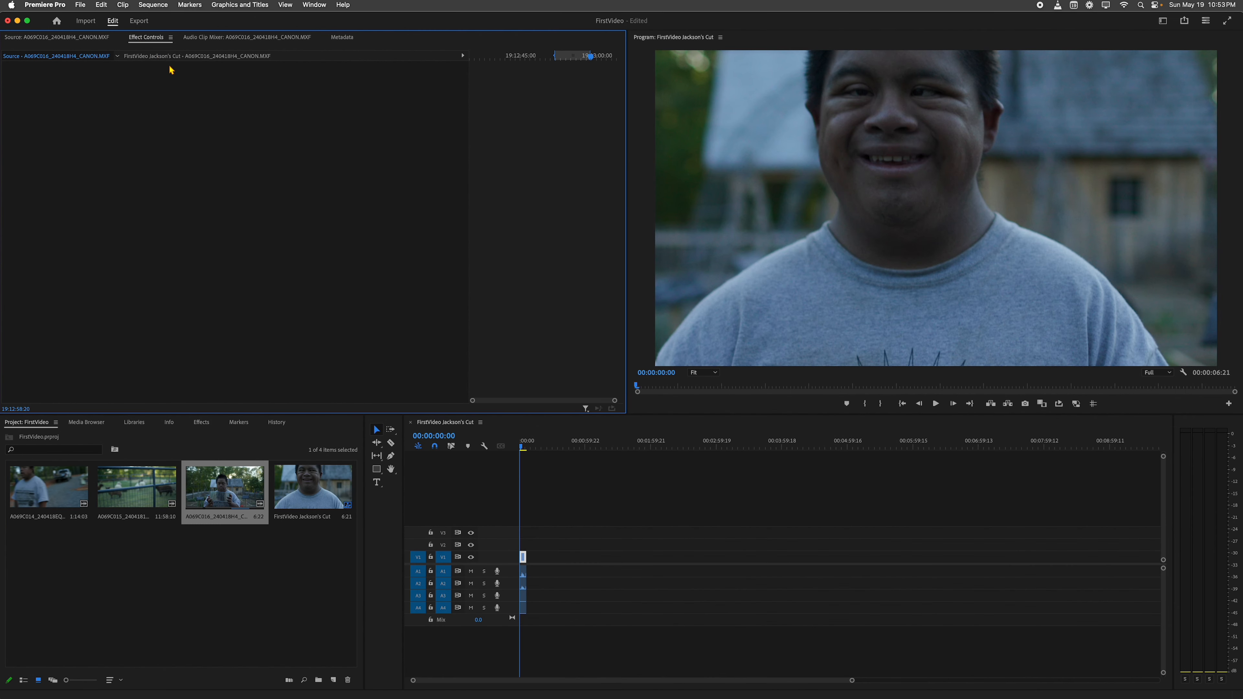
{"action": "left_click", "coordinate": [523, 558]}
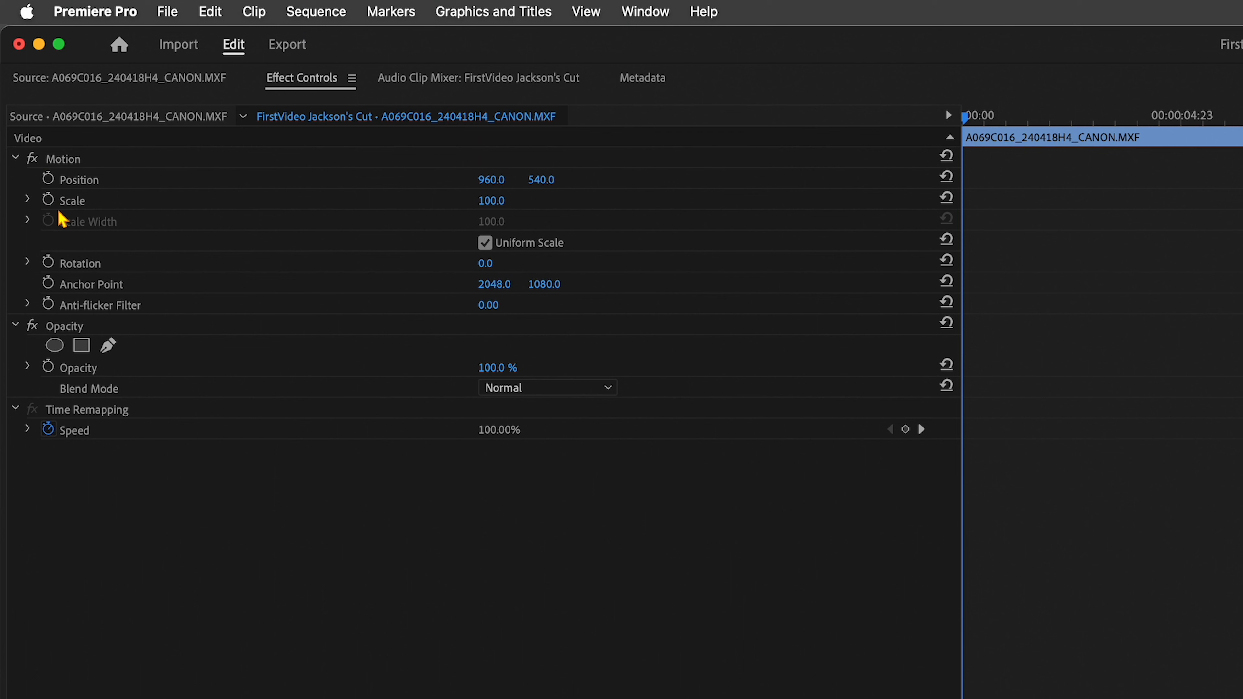
{"action": "left_click", "coordinate": [502, 205]}
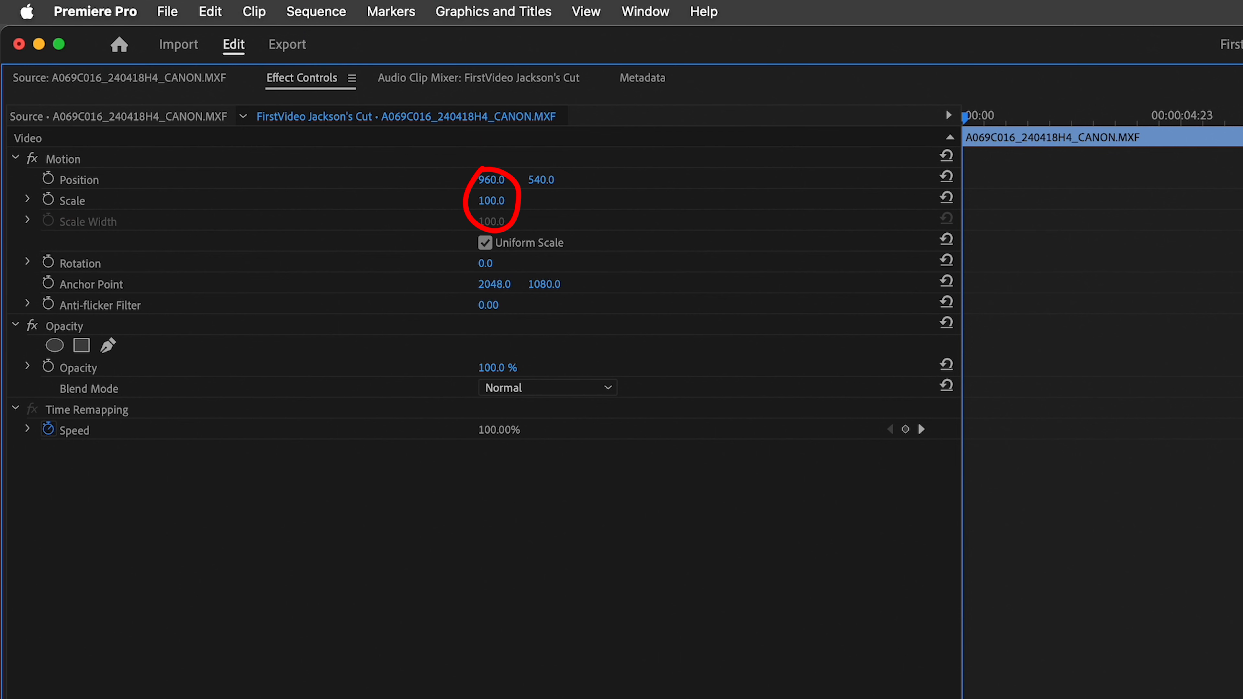
{"action": "type", "text": "65"}
{"action": "key", "text": "Return"}
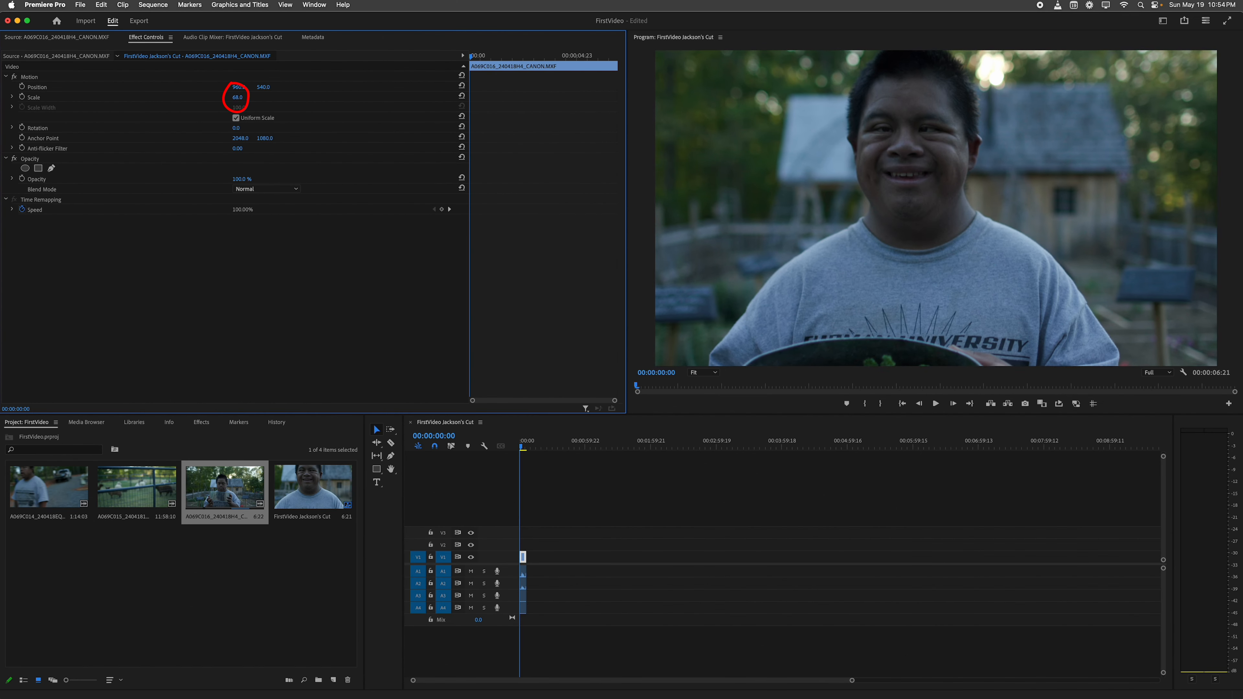
{"action": "left_click_drag", "start_coordinate": [247, 100], "coordinate": [225, 100]}
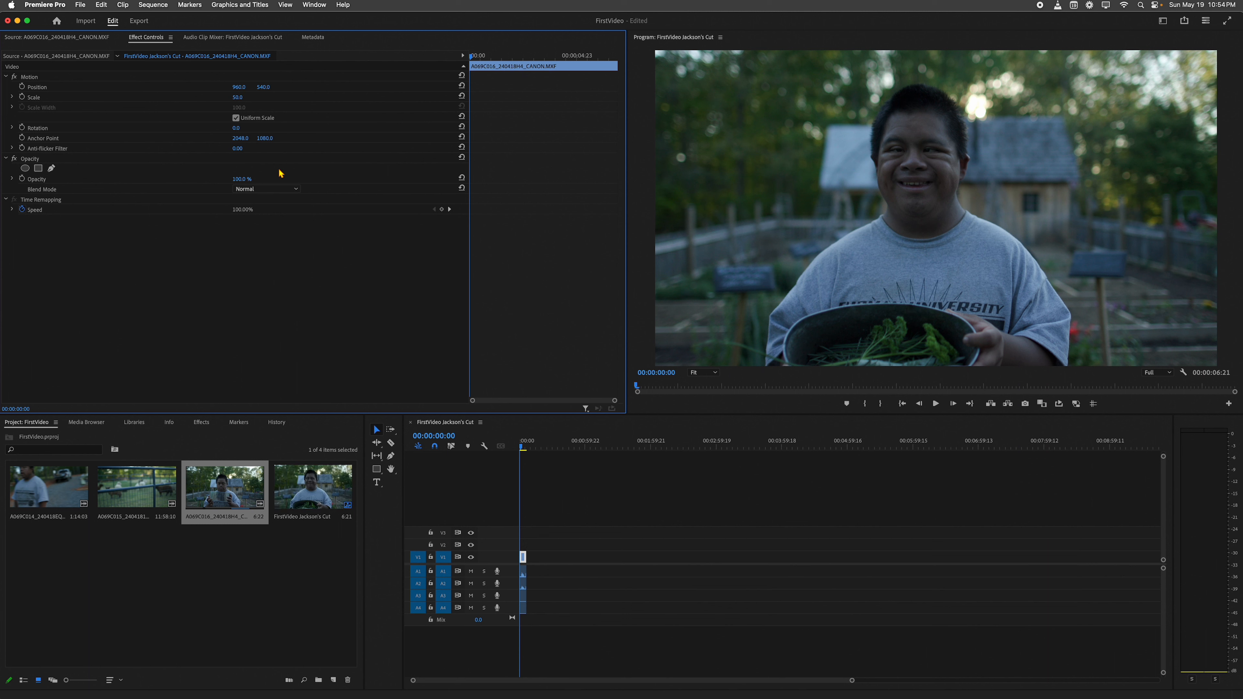
{"action": "left_click", "coordinate": [551, 525]}
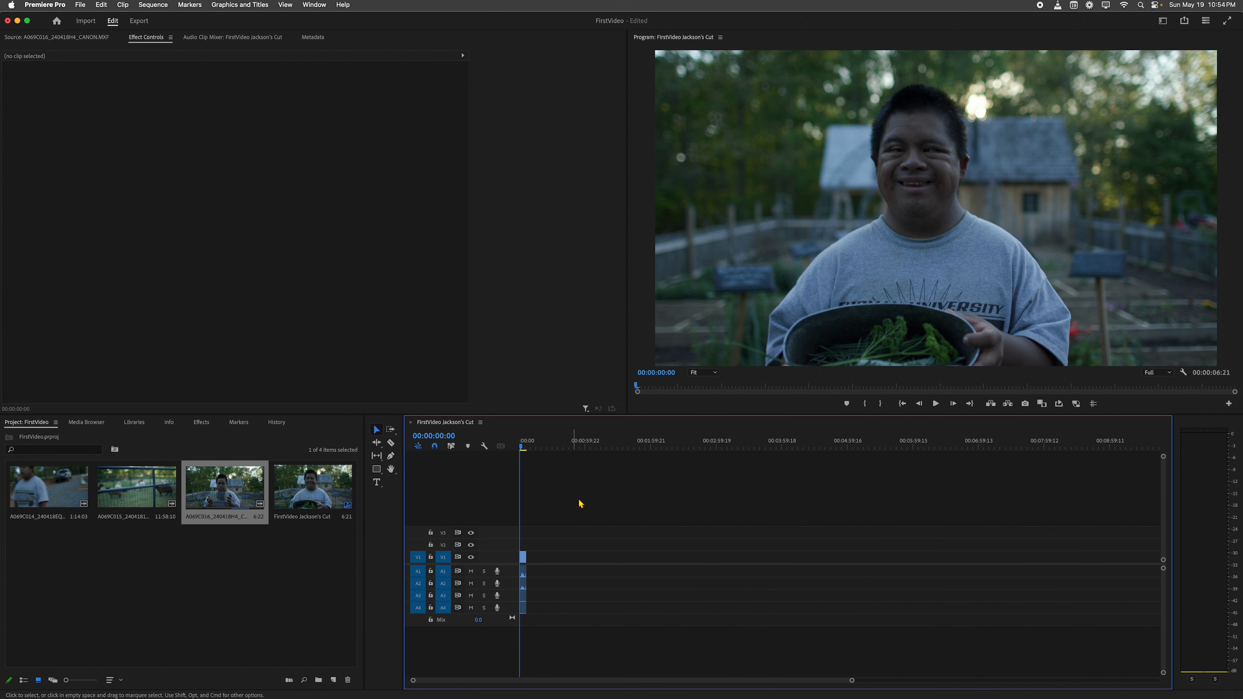
Trim about two seconds off the start of A069C016's video on V1, leaving its audio untouched.
{"action": "left_click_drag", "start_coordinate": [569, 491], "coordinate": [606, 499]}
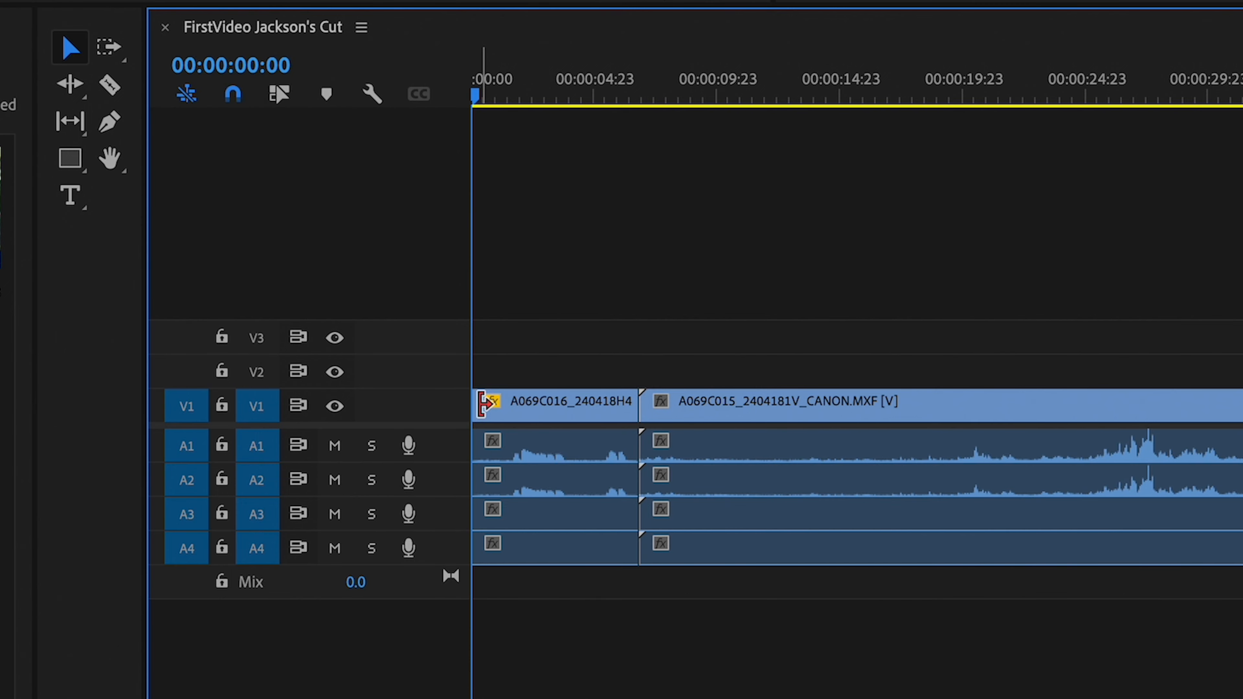
{"action": "key", "text": "v"}
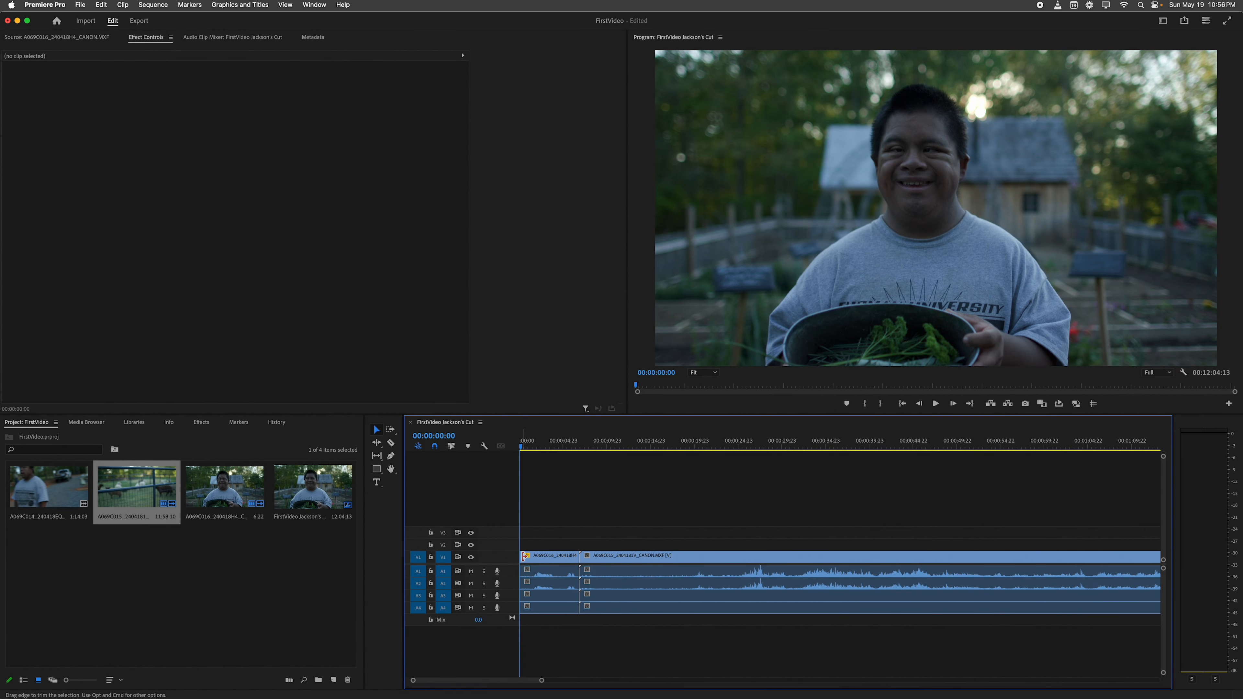
{"action": "left_click_drag", "start_coordinate": [524, 556], "coordinate": [536, 557]}
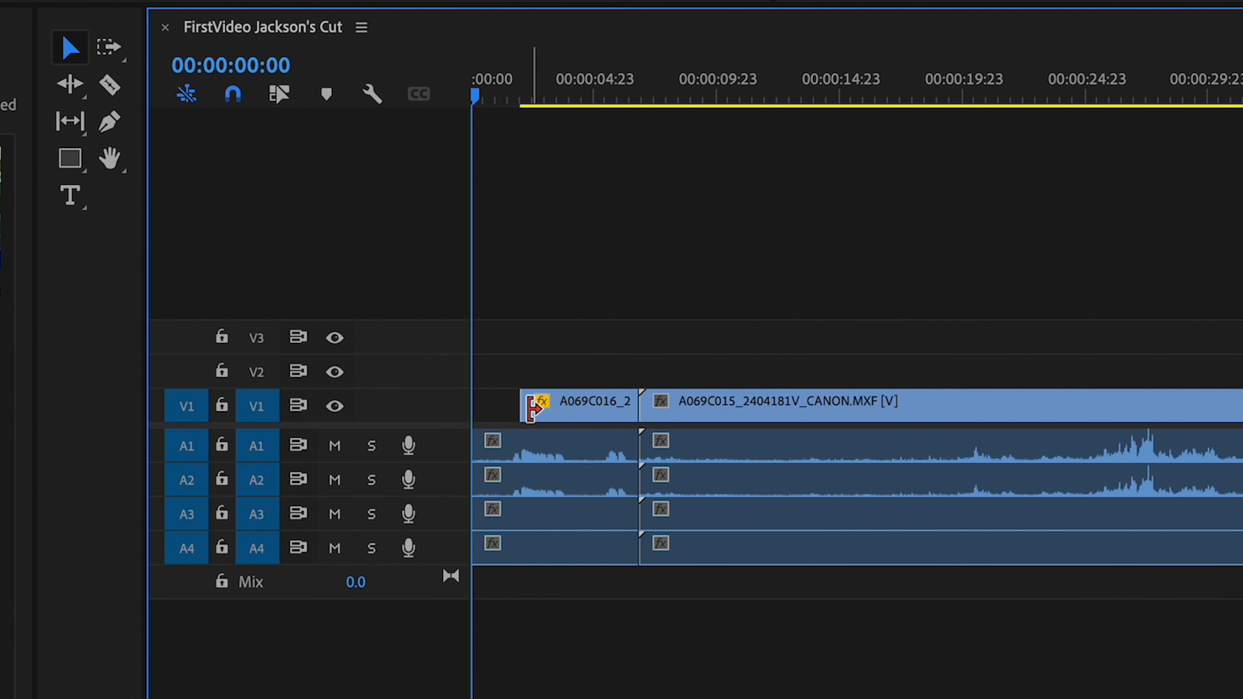
Enable Linked Selection and trim about 1.5 seconds off the start of A069C016's video and audio together.
{"action": "left_click", "coordinate": [280, 94]}
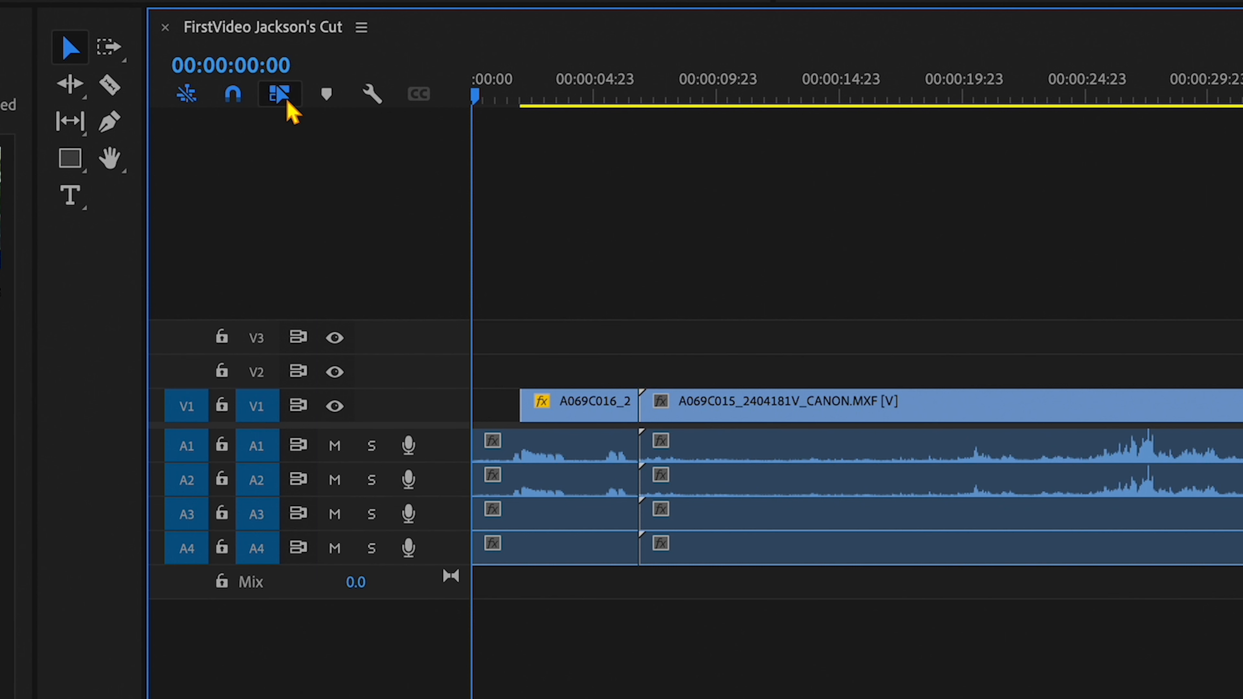
{"action": "left_click_drag", "start_coordinate": [480, 445], "coordinate": [507, 445]}
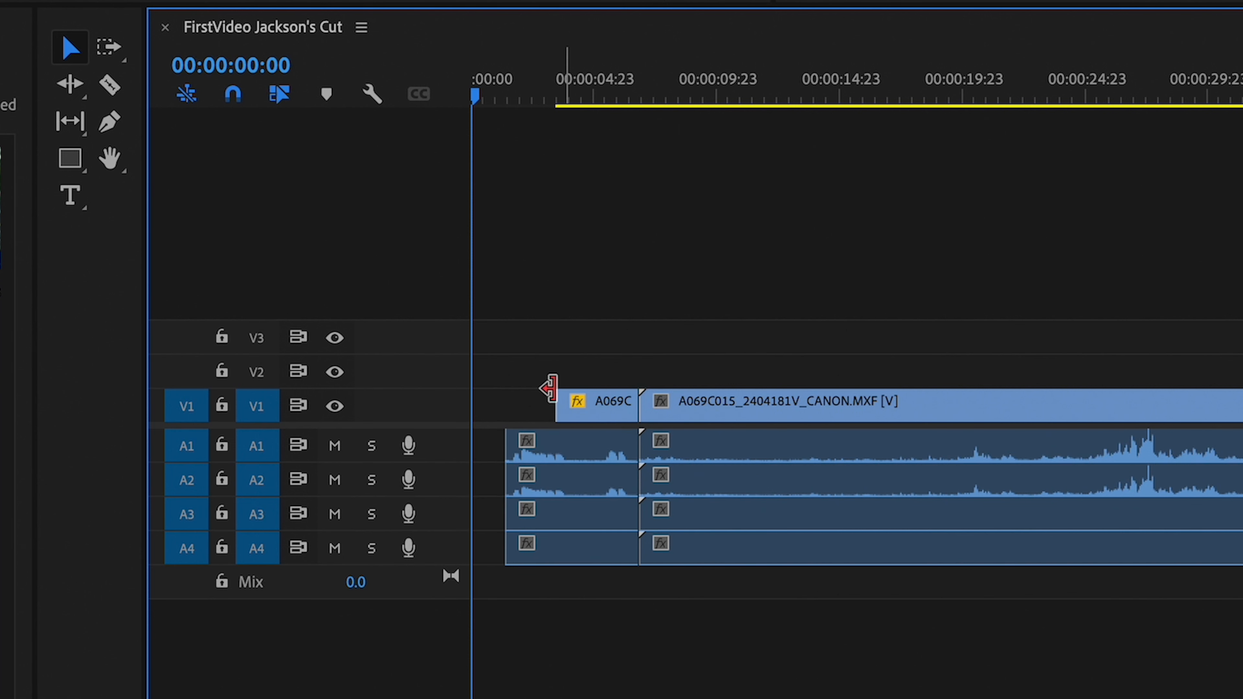
Extend A069C016's video start back to its audio start with Linked Selection off, and trim both together with it on again.
{"action": "left_click", "coordinate": [283, 98]}
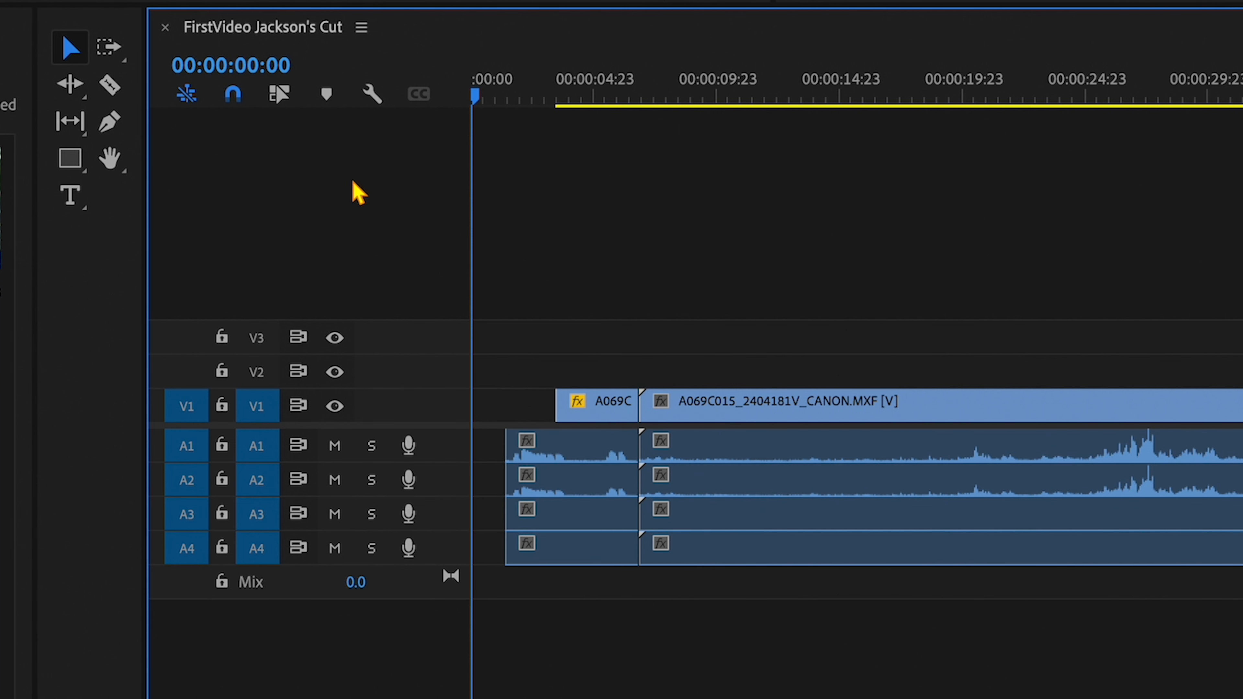
{"action": "left_click_drag", "start_coordinate": [557, 403], "coordinate": [519, 394]}
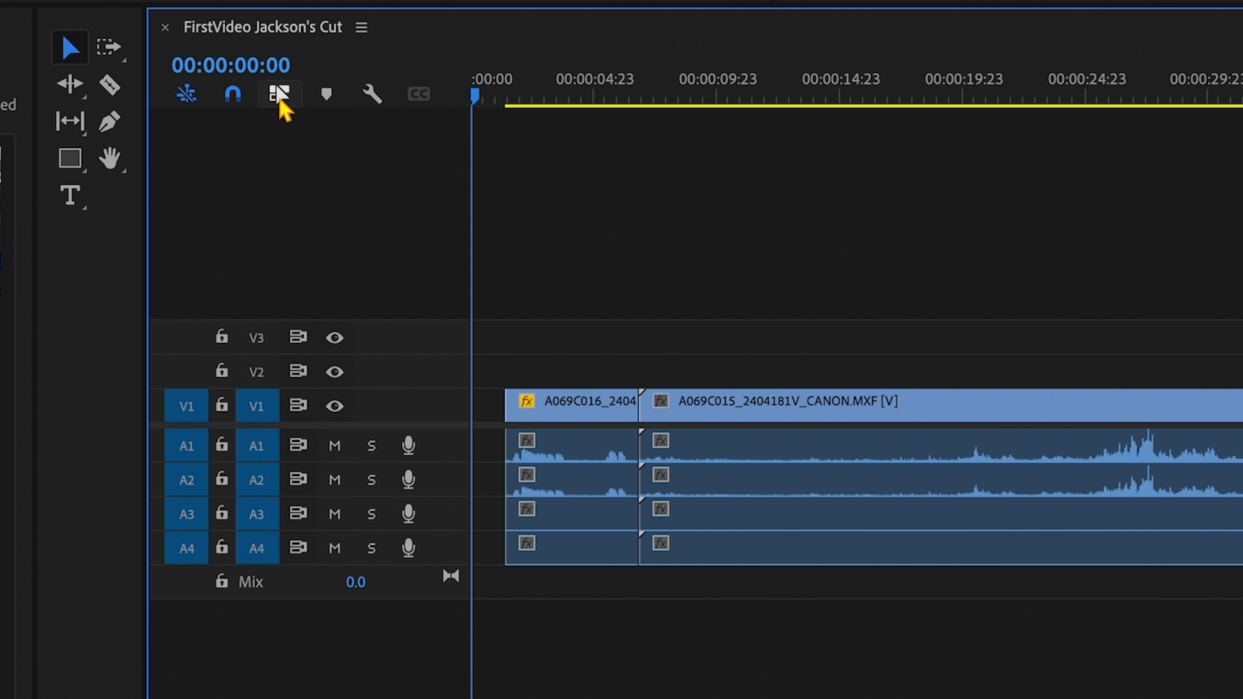
{"action": "left_click", "coordinate": [283, 98]}
{"action": "left_click_drag", "start_coordinate": [509, 402], "coordinate": [558, 409]}
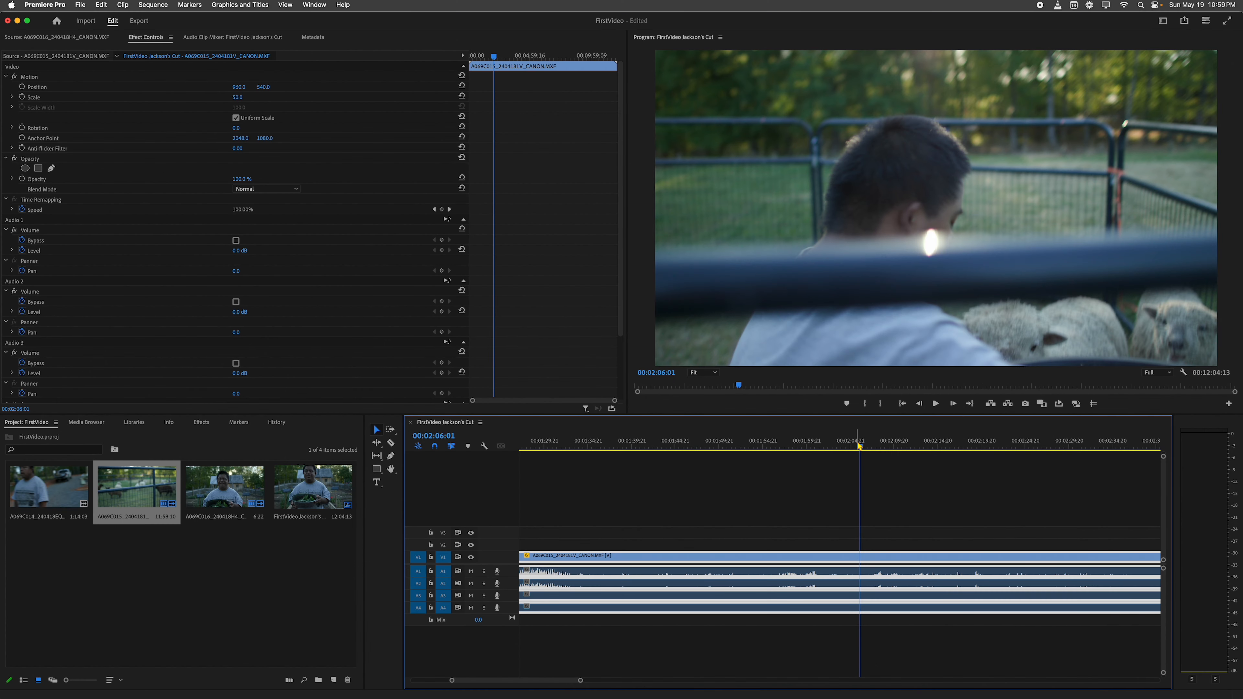
Split clip A069C015 in the timeline at 00:02:07:02 with the Razor tool.
{"action": "mouse_move", "coordinate": [862, 447]}
{"action": "left_mouse_down"}
{"action": "mouse_move", "coordinate": [871, 449]}
{"action": "mouse_move", "coordinate": [846, 449]}
{"action": "mouse_move", "coordinate": [869, 449]}
{"action": "left_mouse_up"}
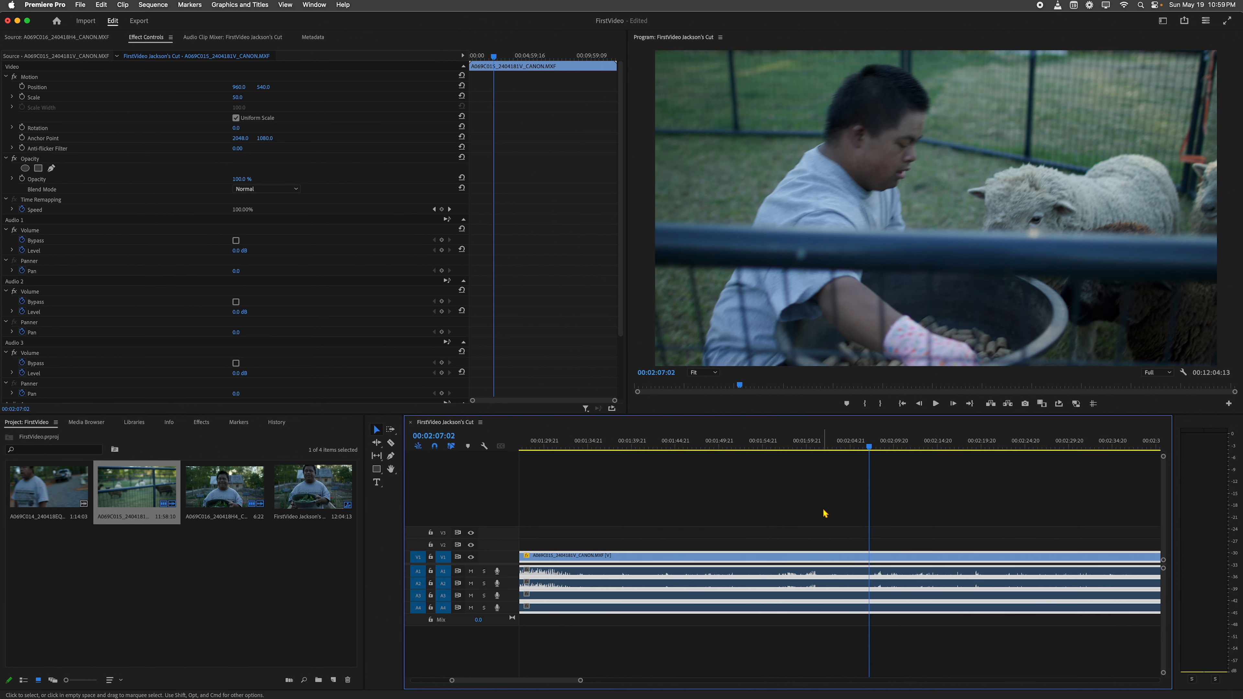
{"action": "left_click", "coordinate": [853, 538]}
{"action": "left_click", "coordinate": [857, 561]}
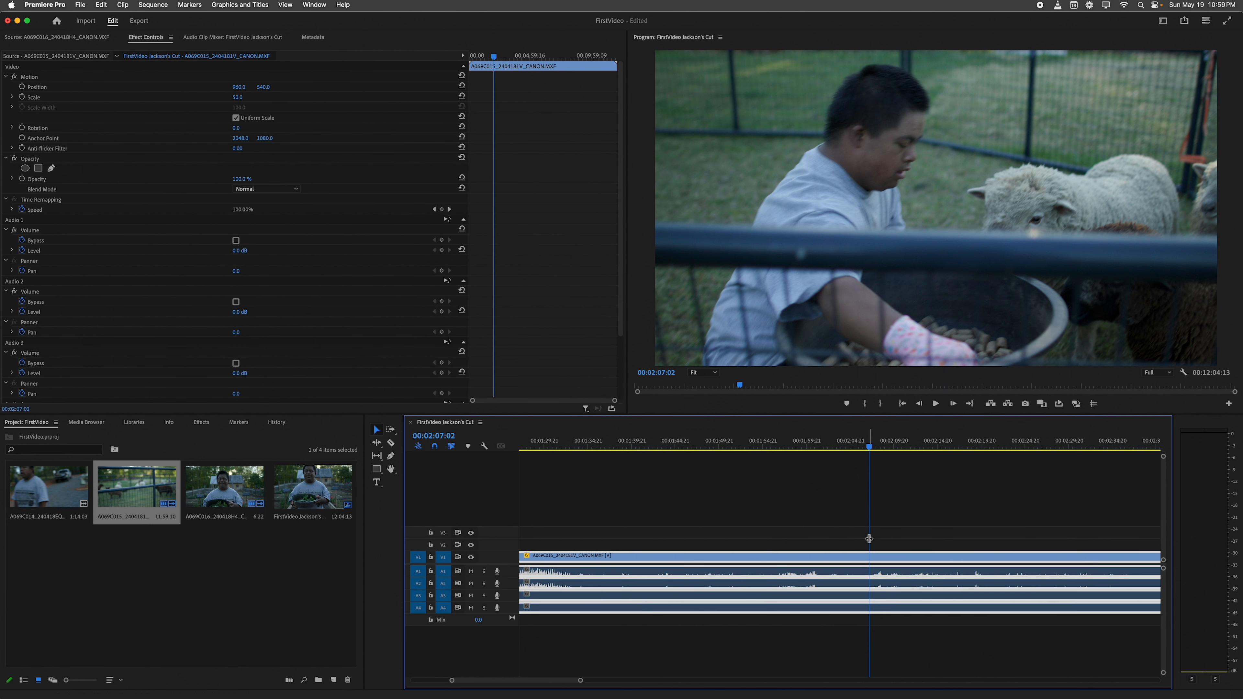
{"action": "key", "text": "c"}
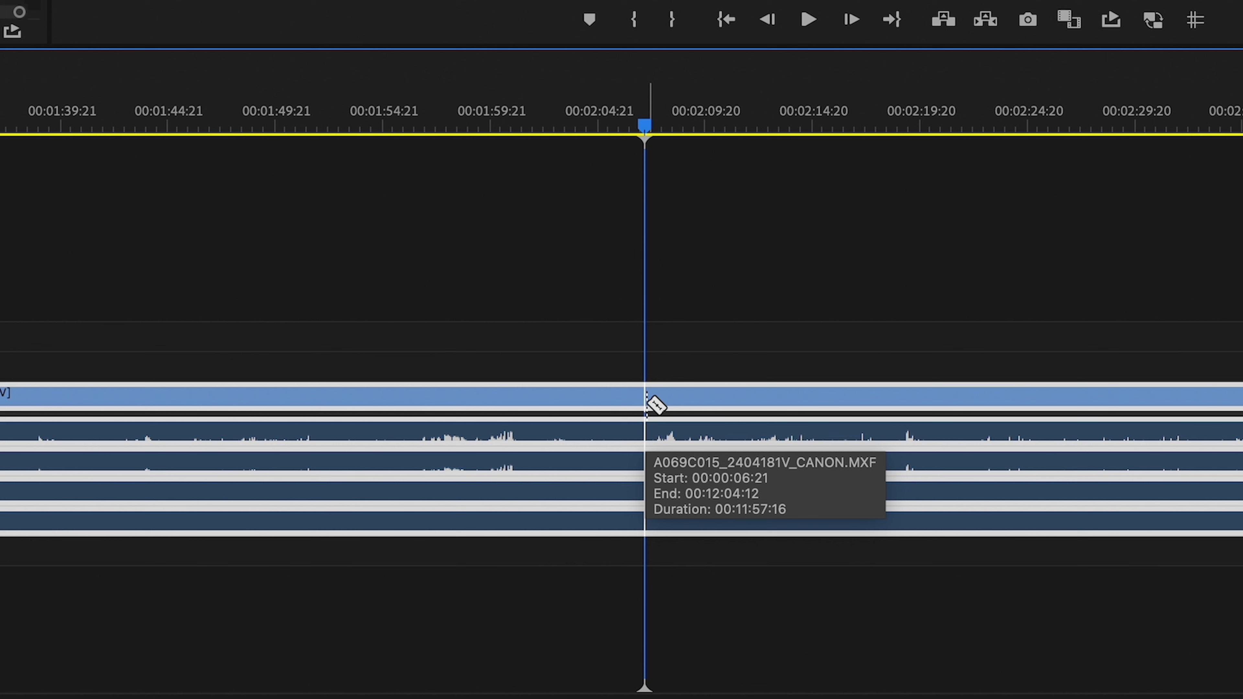
{"action": "left_click", "coordinate": [647, 406]}
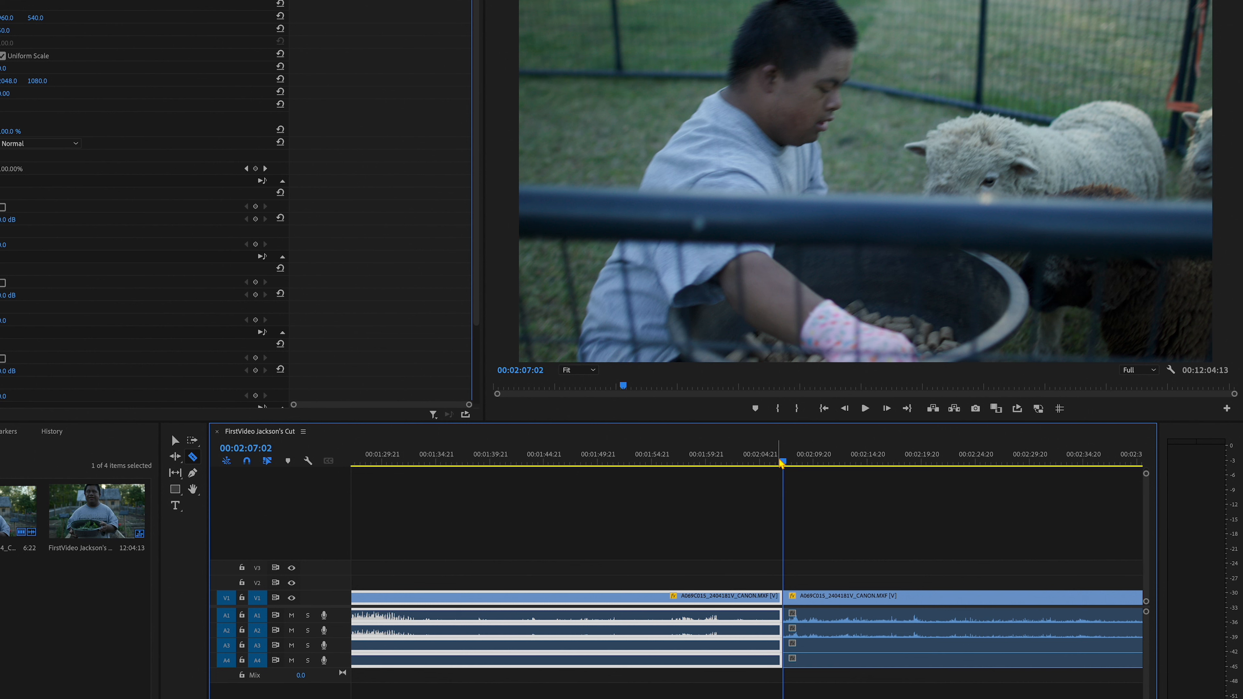
Move the playhead to 00:02:12:03 and split clip A069C015 there with the Razor tool.
{"action": "left_click_drag", "start_coordinate": [784, 465], "coordinate": [838, 462]}
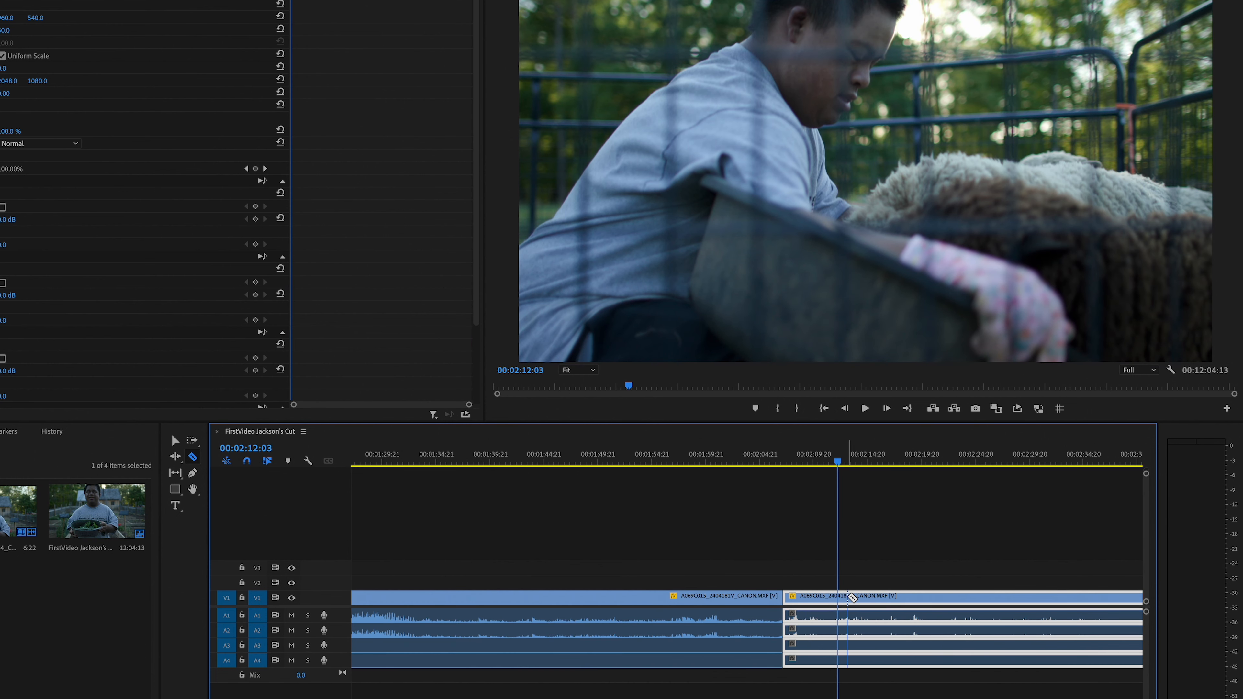
{"action": "key", "text": "c"}
{"action": "left_click", "coordinate": [839, 597]}
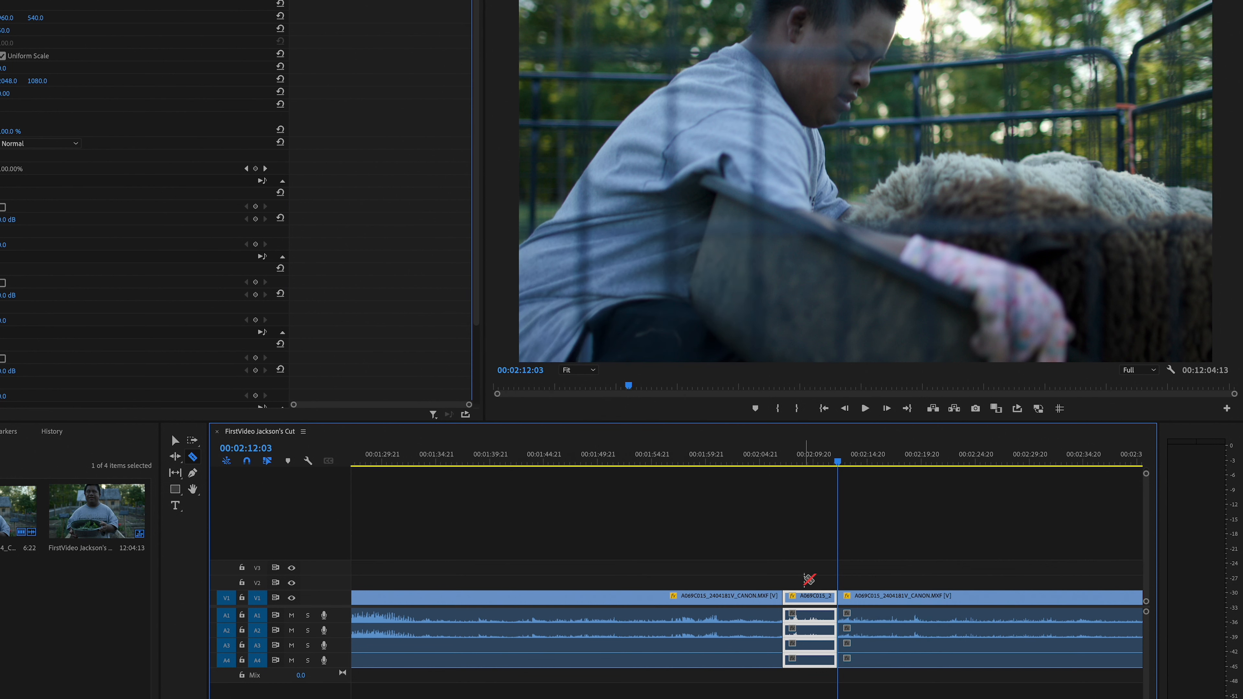
Delete the short segment between the two cuts in A069C015 and close the gap it leaves.
{"action": "key", "text": "v"}
{"action": "left_click", "coordinate": [862, 601]}
{"action": "left_click", "coordinate": [805, 601]}
{"action": "key", "text": "Delete"}
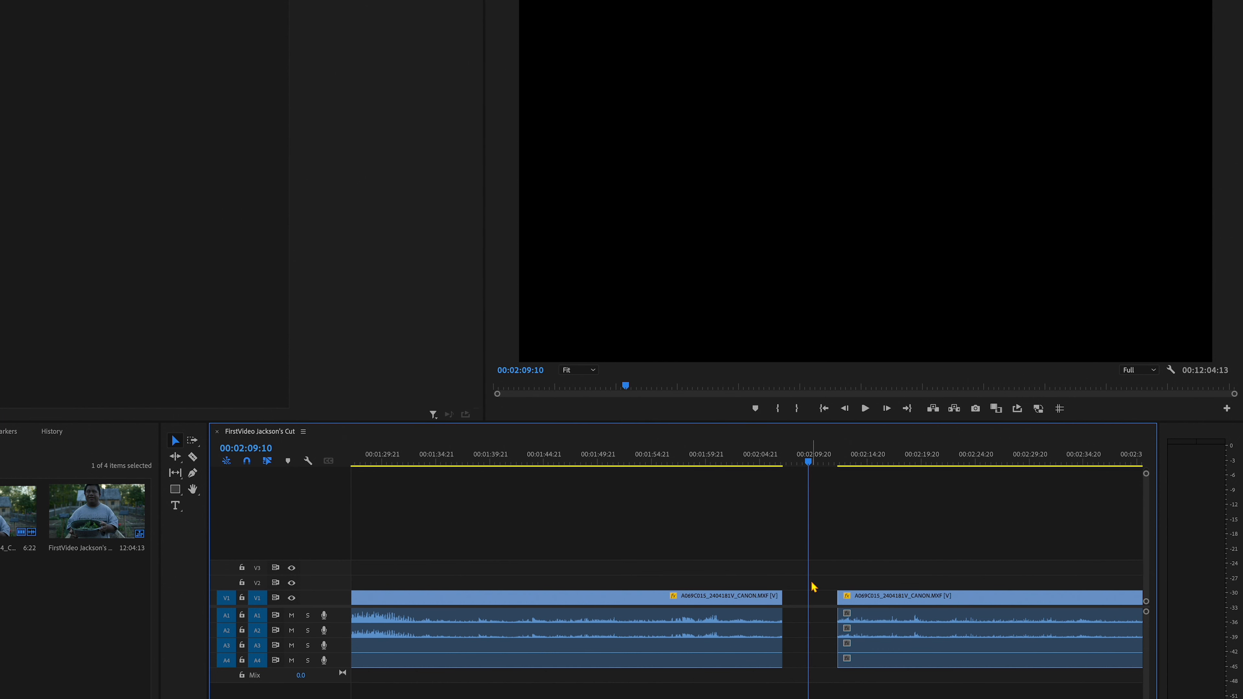
{"action": "left_click", "coordinate": [816, 601]}
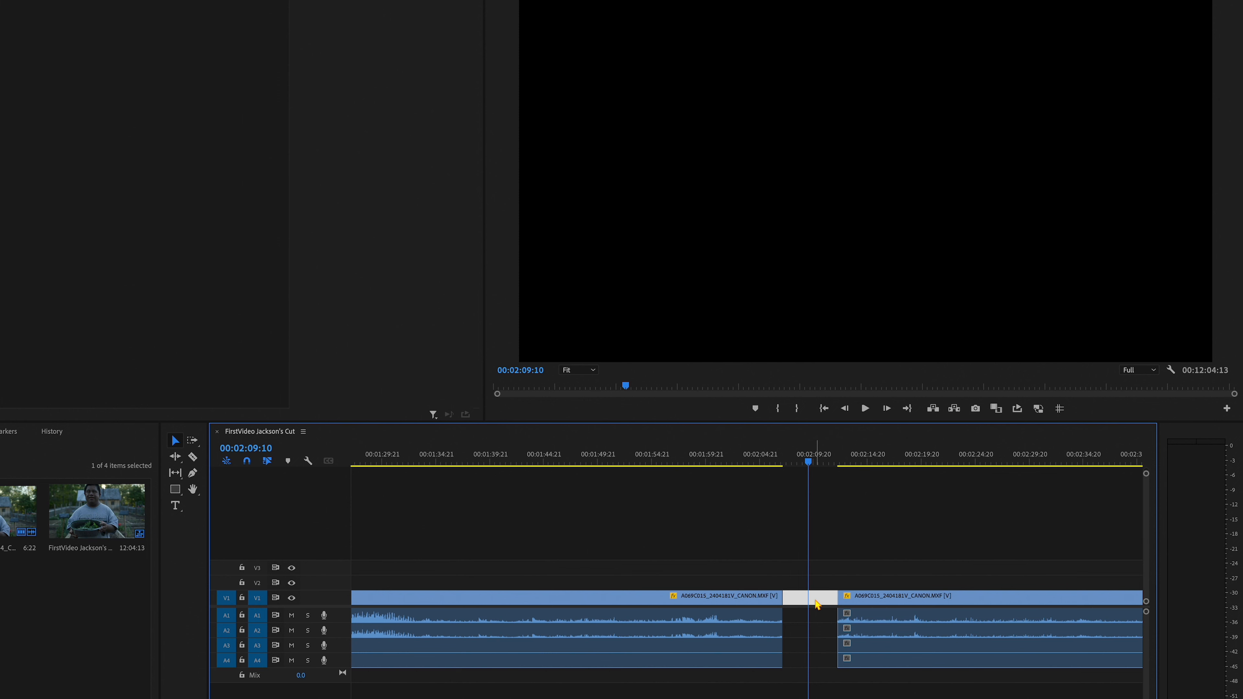
{"action": "key", "text": "Delete"}
Play across the joined cut, and undo the gap removal, the segment deletion and both splits of A069C015.
{"action": "left_click", "coordinate": [772, 460]}
{"action": "key", "text": "space"}
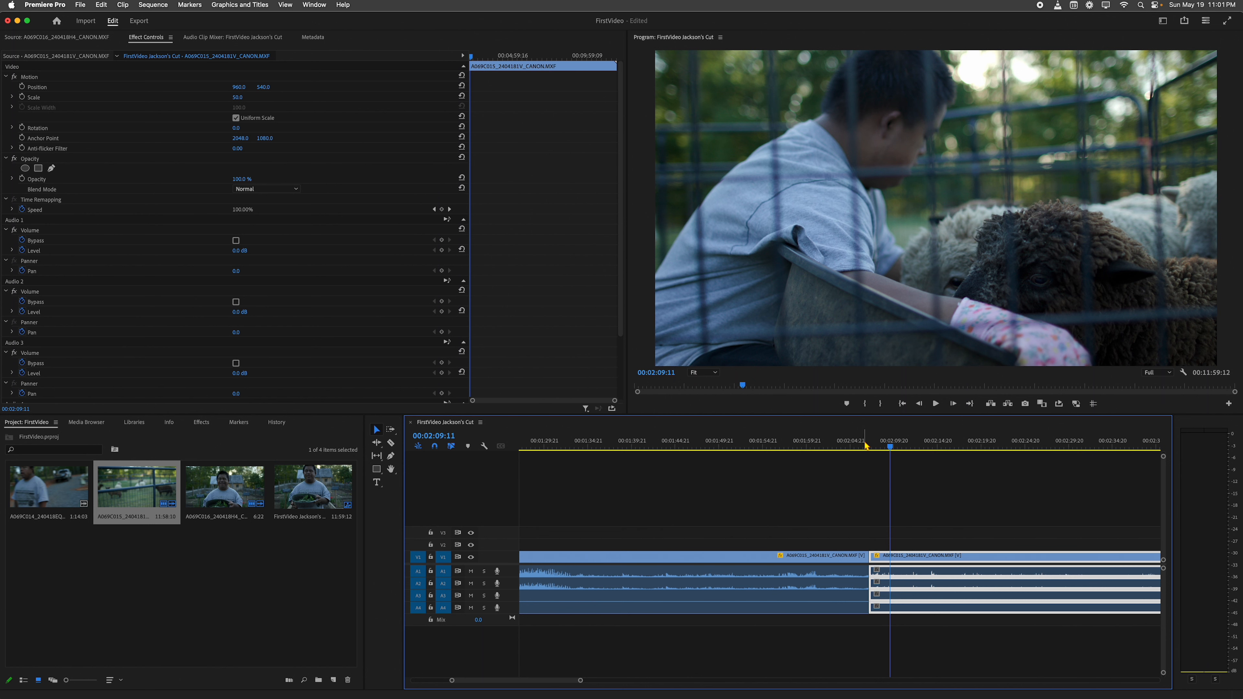
{"action": "key", "text": "super+z"}
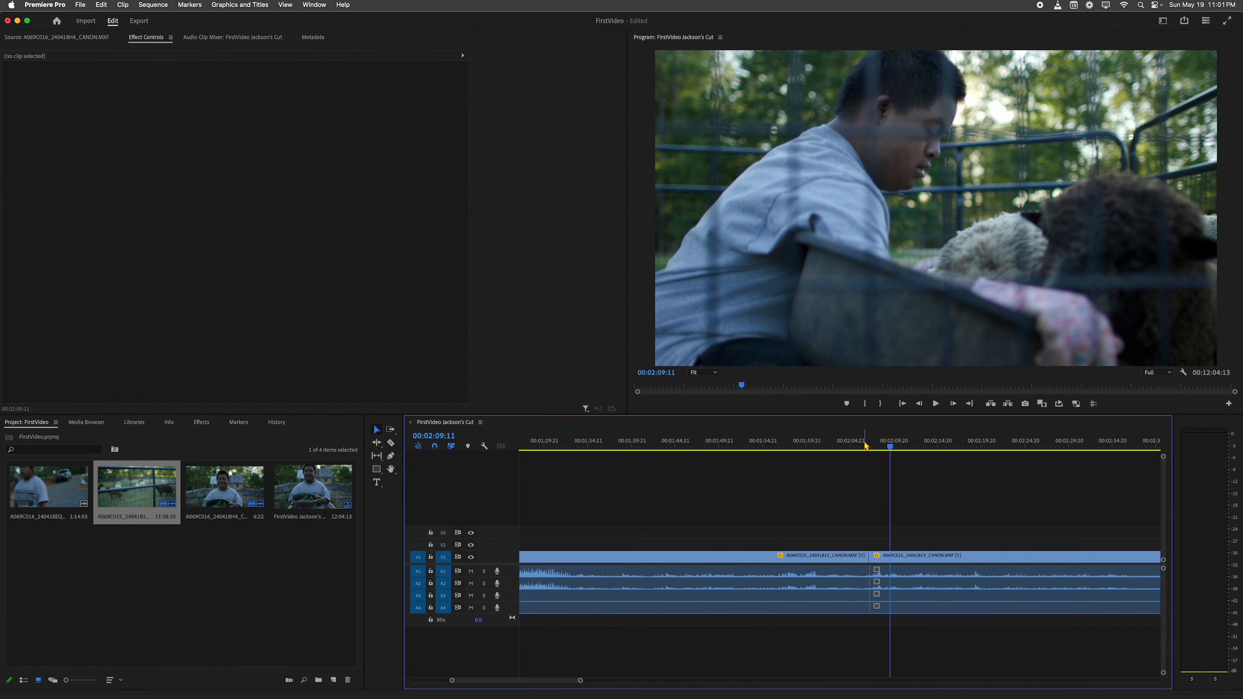
Mark an In point at 00:02:06:14 and an Out point at 00:02:11:21 in the sequence.
{"action": "left_click", "coordinate": [867, 447]}
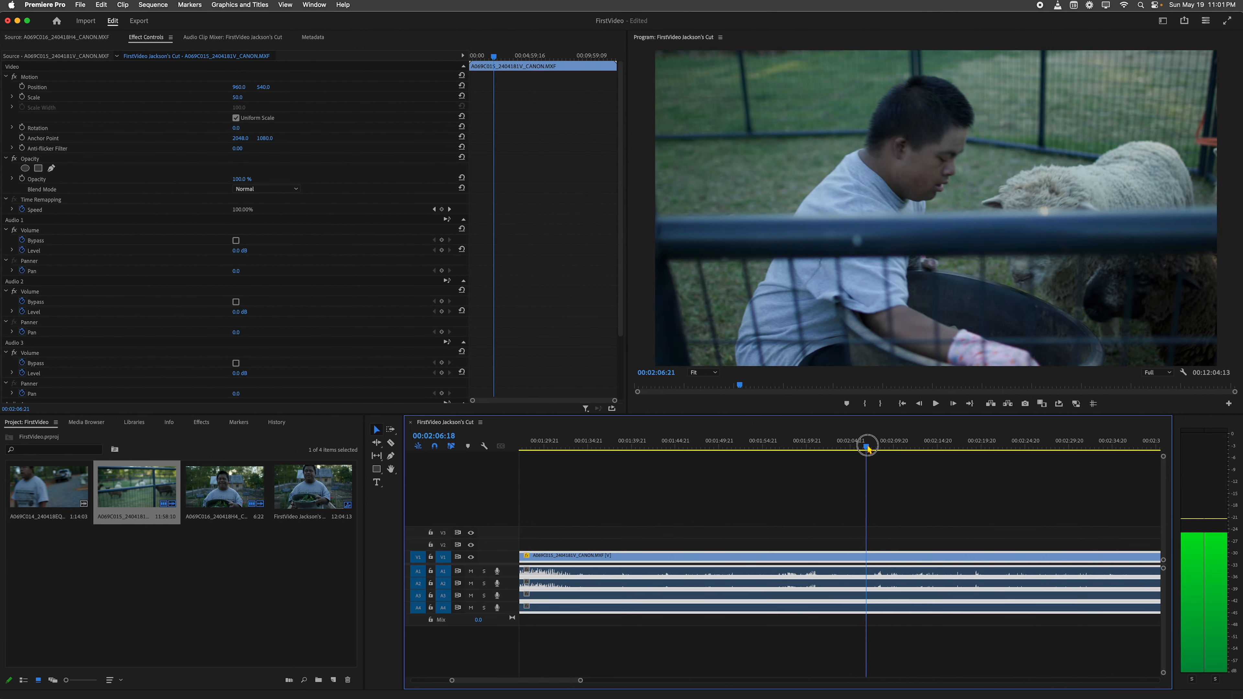
{"action": "left_click_drag", "start_coordinate": [867, 446], "coordinate": [866, 446]}
{"action": "key", "text": "i"}
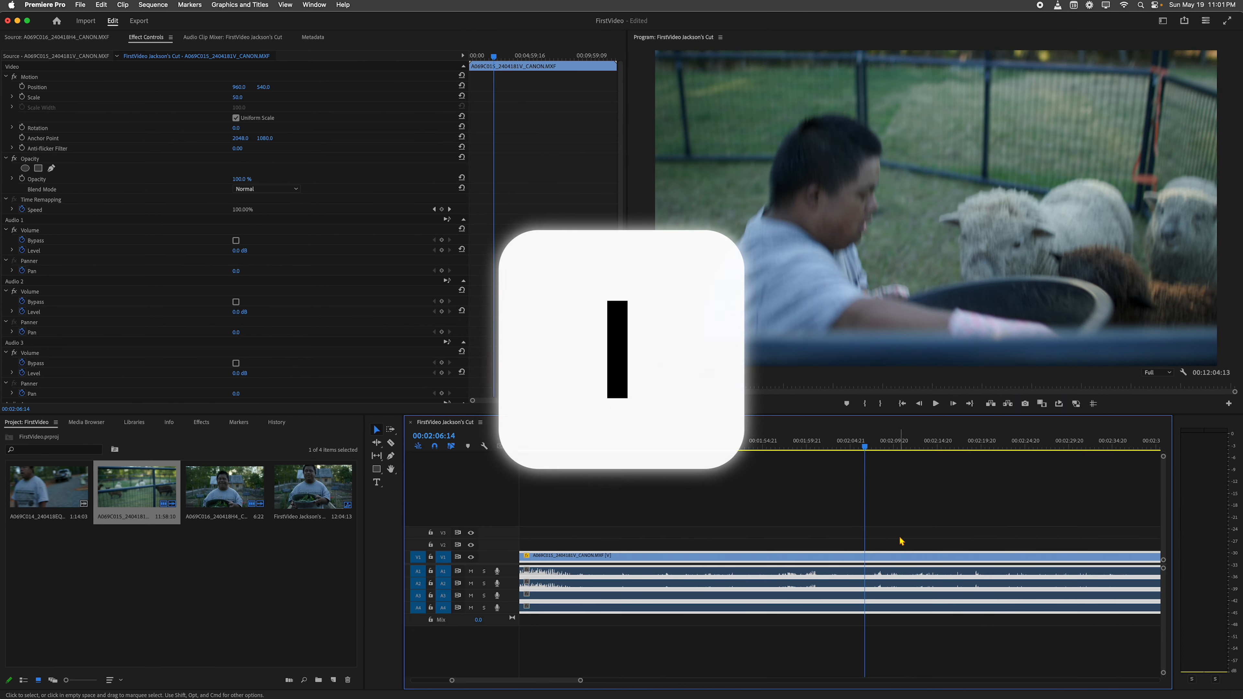
{"action": "left_click", "coordinate": [886, 447]}
{"action": "left_click_drag", "start_coordinate": [886, 446], "coordinate": [913, 443]}
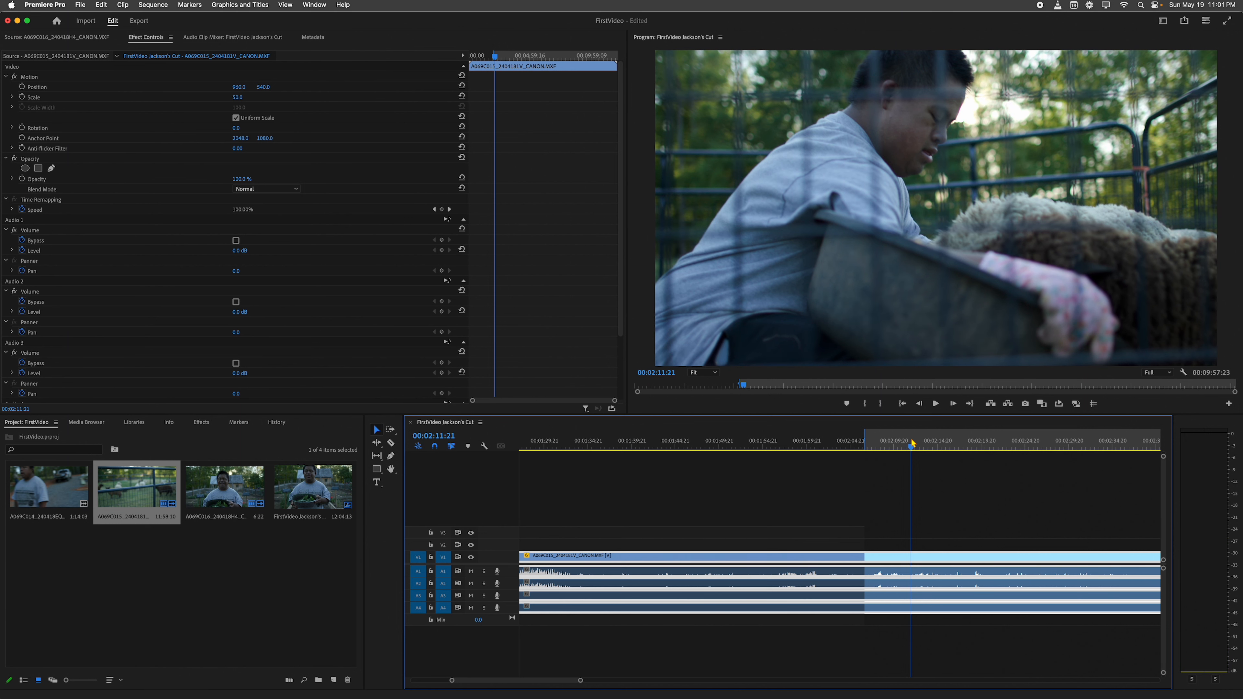
{"action": "key", "text": "o"}
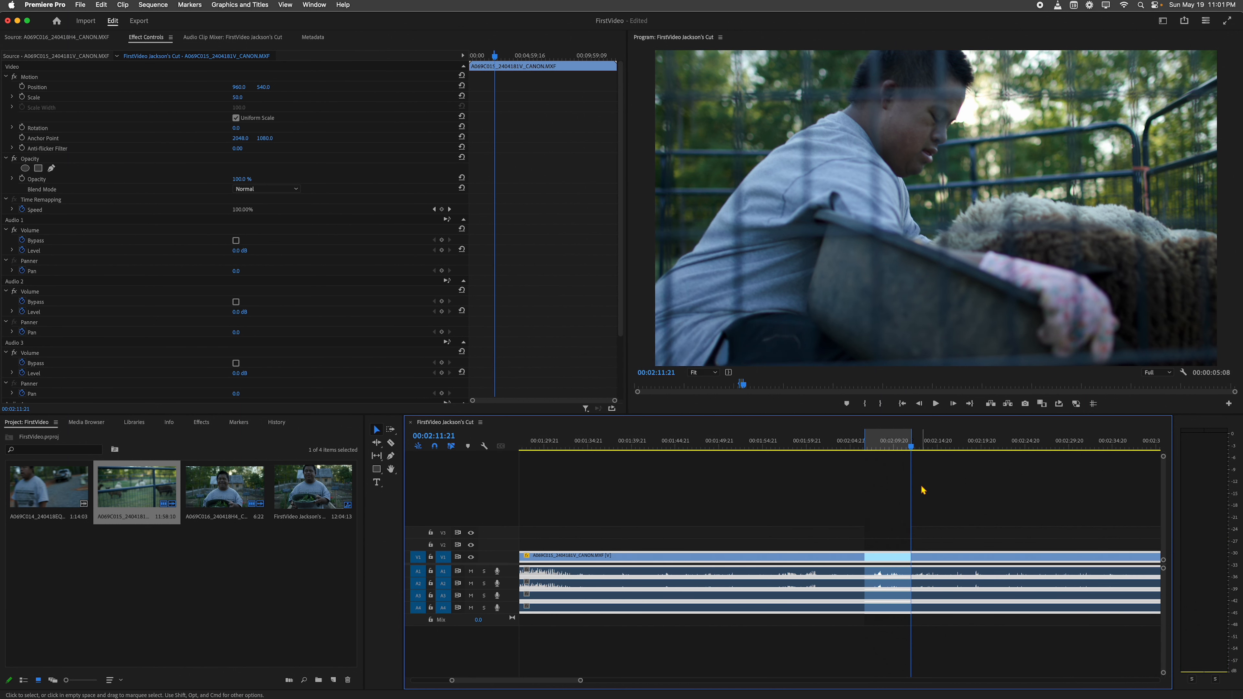
Extract the marked In-to-Out range from A069C015, closing the gap, and split the clip after the cut at 00:02:18:13.
{"action": "key", "text": "apostrophe"}
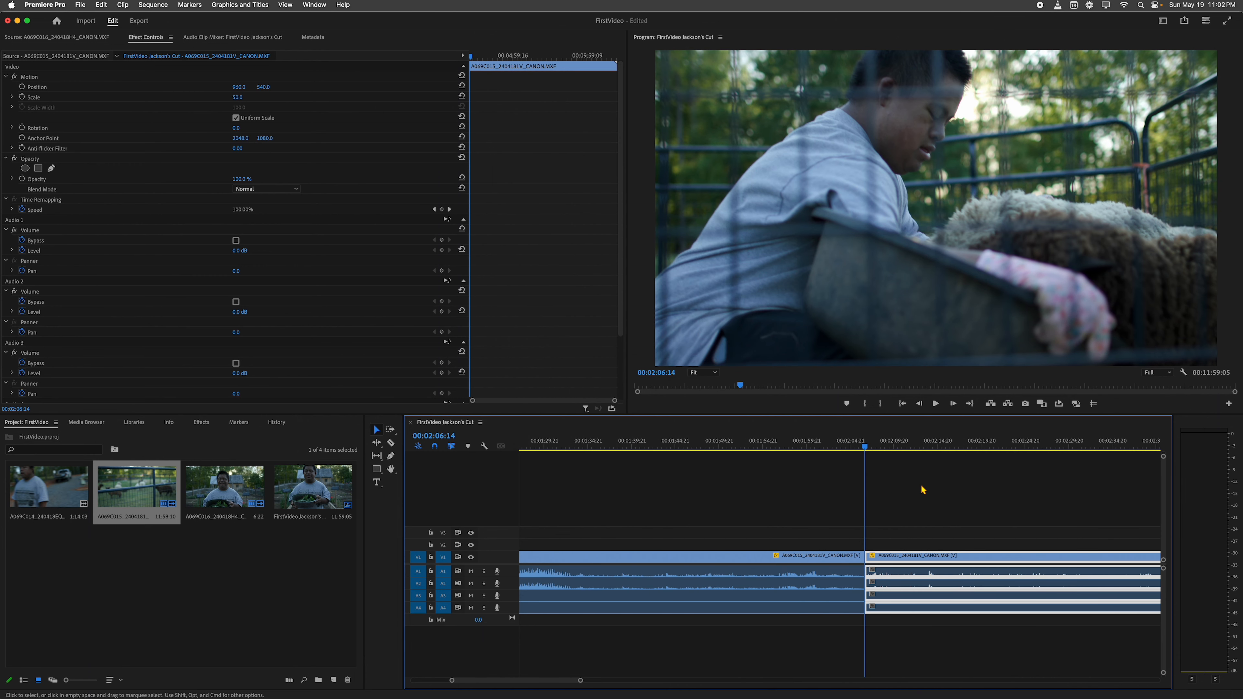
{"action": "left_click", "coordinate": [962, 448]}
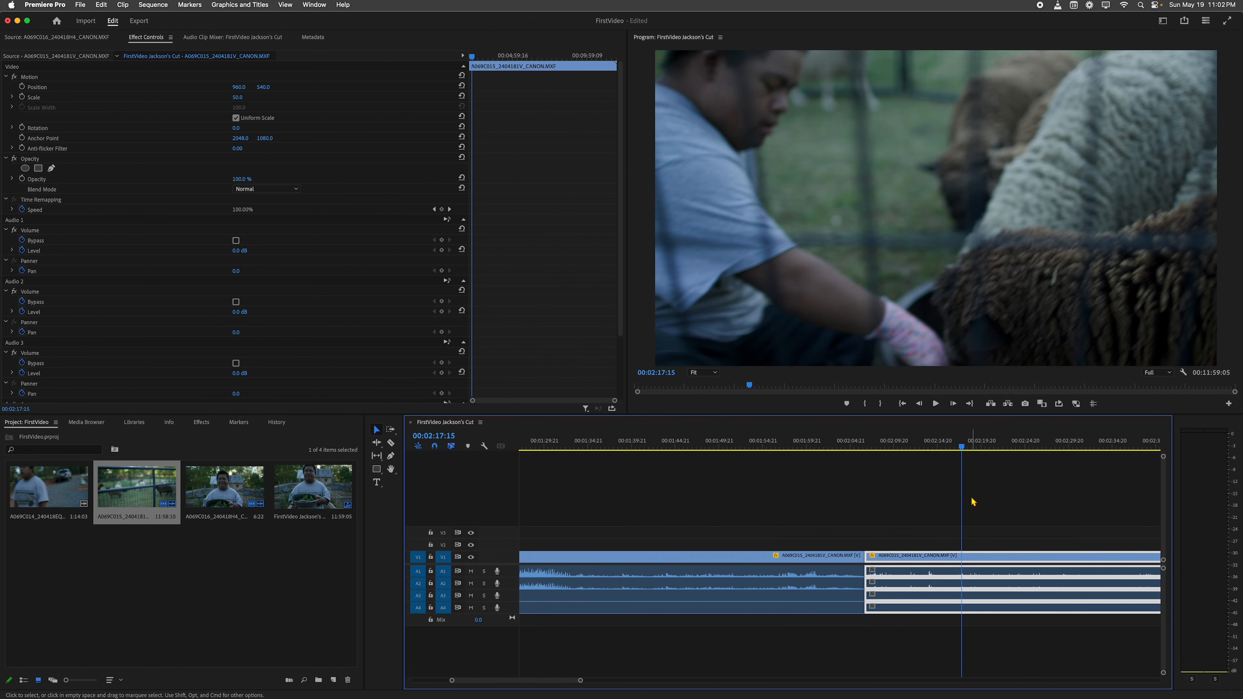
{"action": "key", "text": "space"}
{"action": "key", "text": "space"}
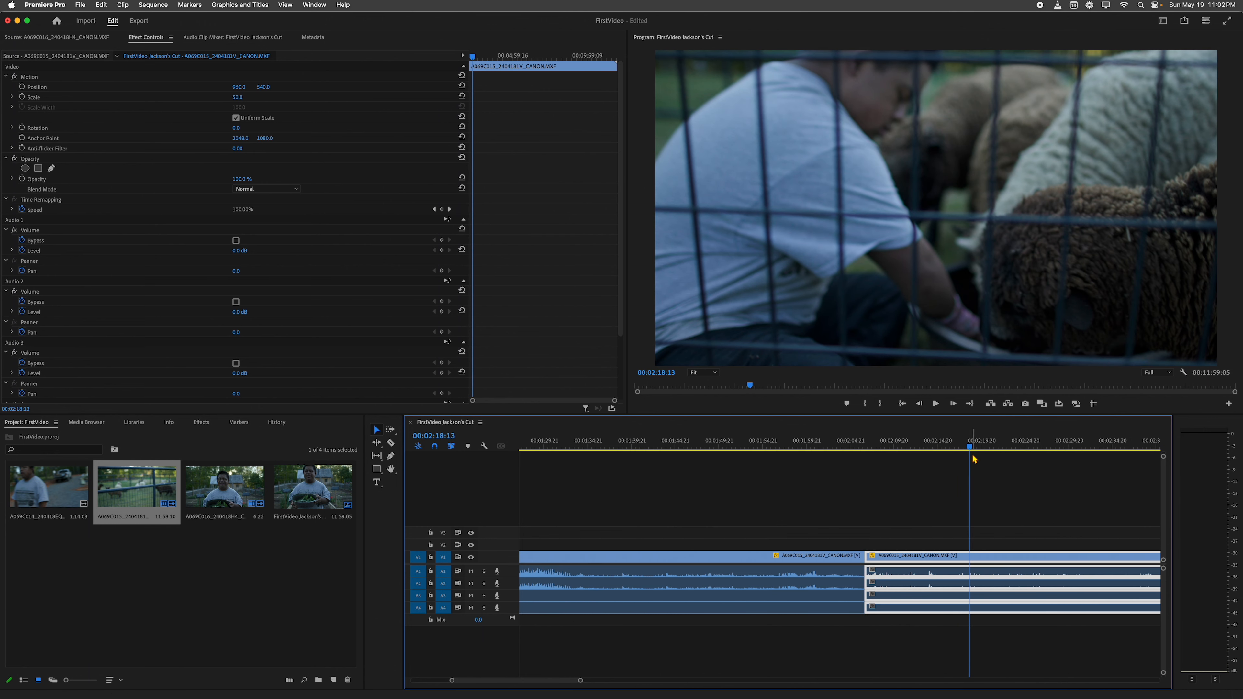
{"action": "left_click", "coordinate": [993, 488]}
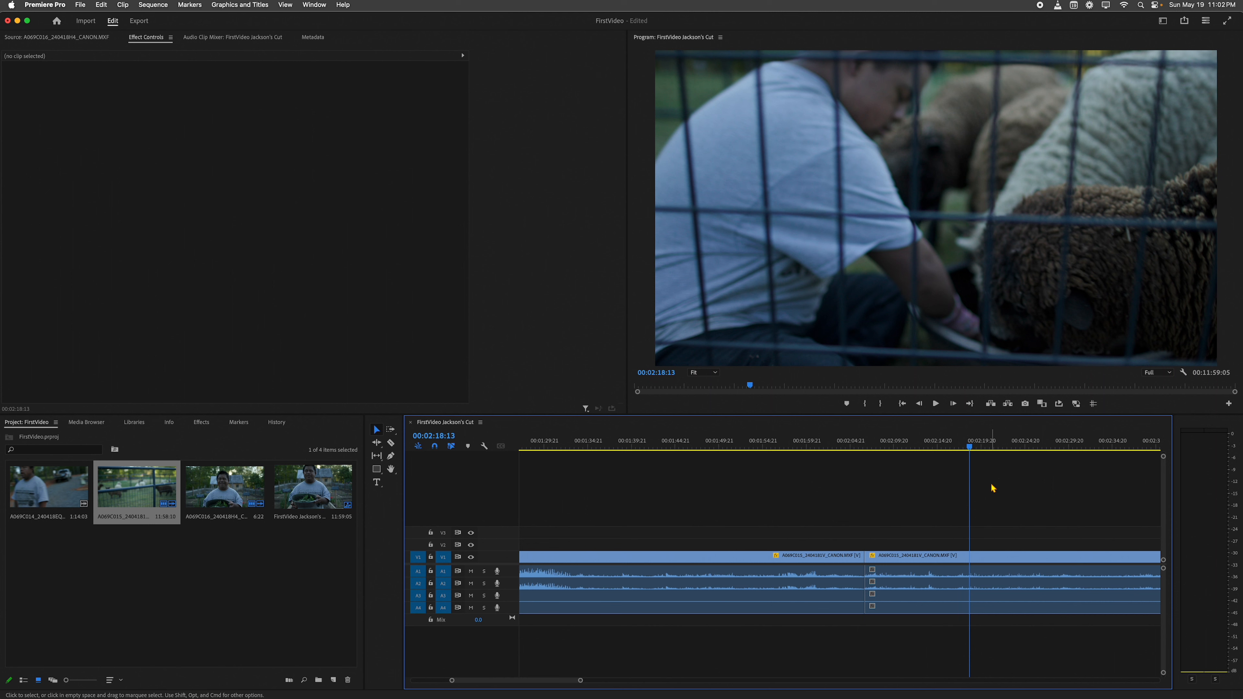
{"action": "key", "text": "d"}
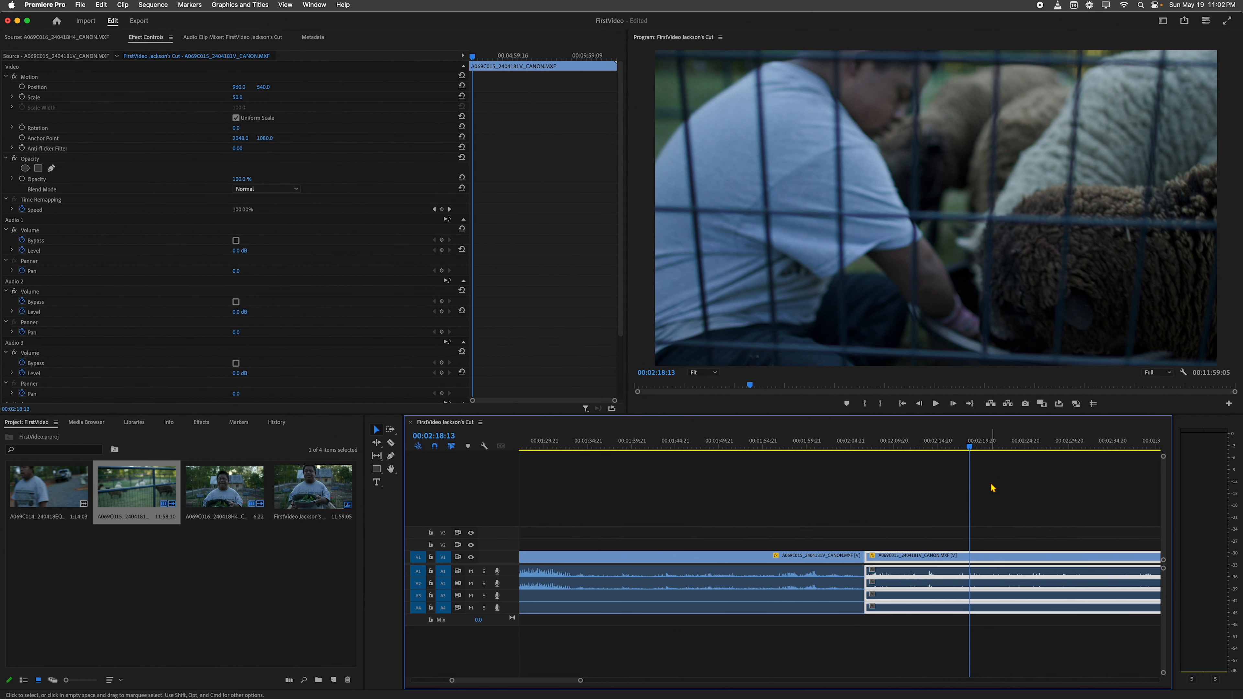
{"action": "key", "text": "super+k"}
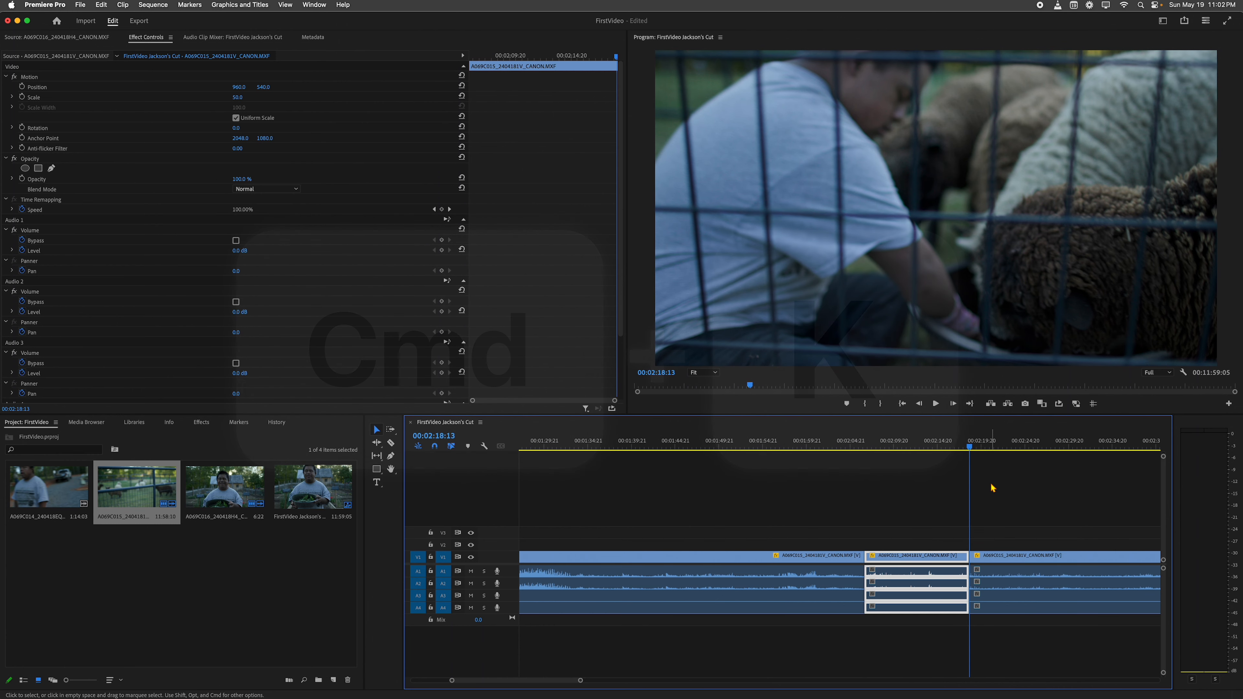
Delete the A069C015 segment between 00:02:06:14 and 00:02:18:13, and close the gap it leaves on the video and audio tracks.
{"action": "left_click", "coordinate": [928, 449]}
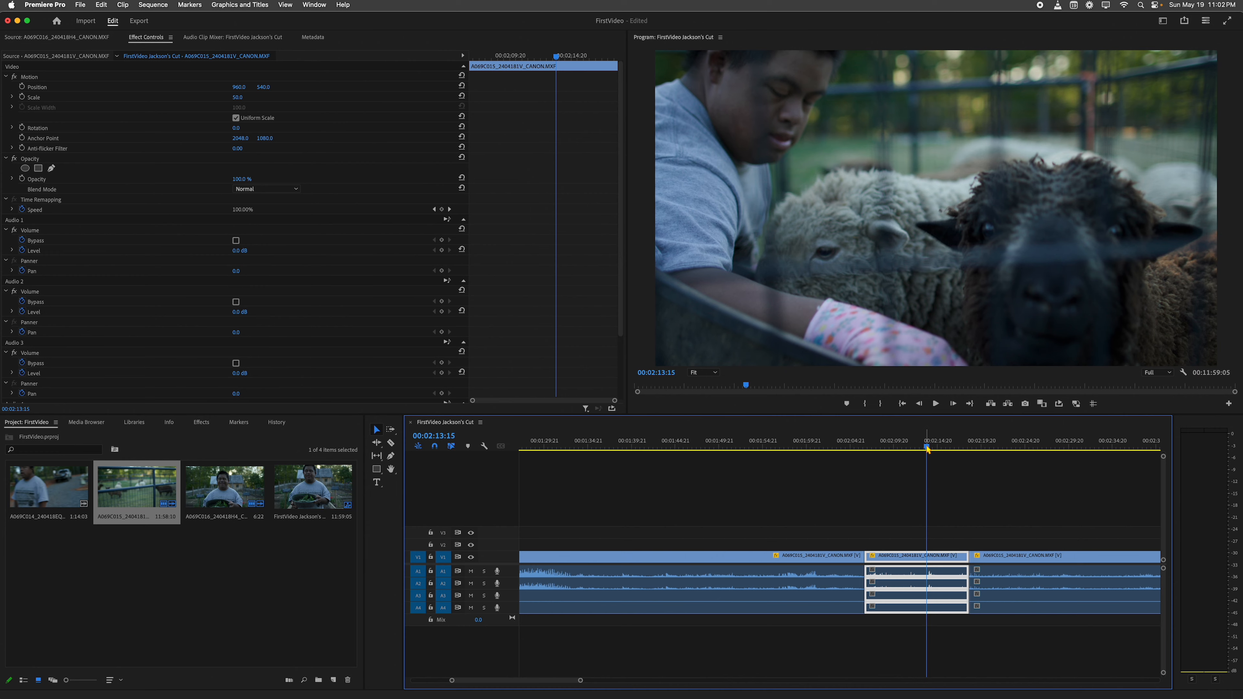
{"action": "key", "text": "Delete"}
{"action": "key", "text": "d"}
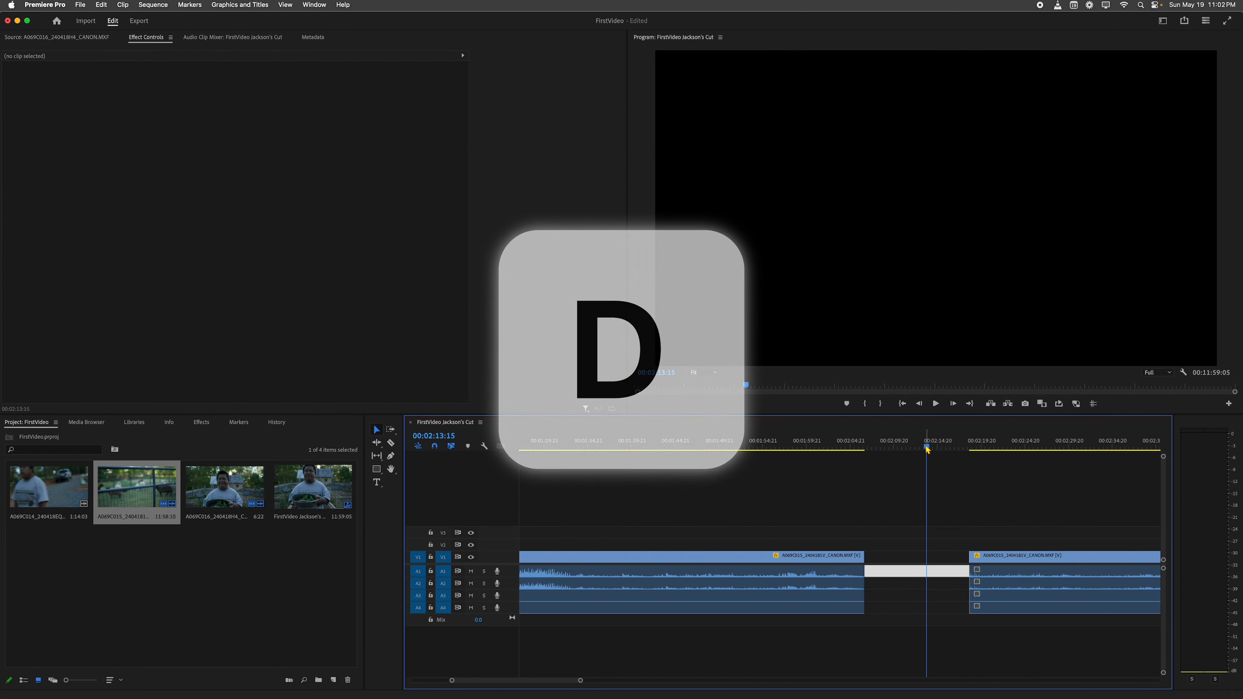
{"action": "key", "text": "Delete"}
{"action": "scroll", "coordinate": [896, 450], "scroll_direction": "down", "scroll_amount": 5, "text": "alt"}
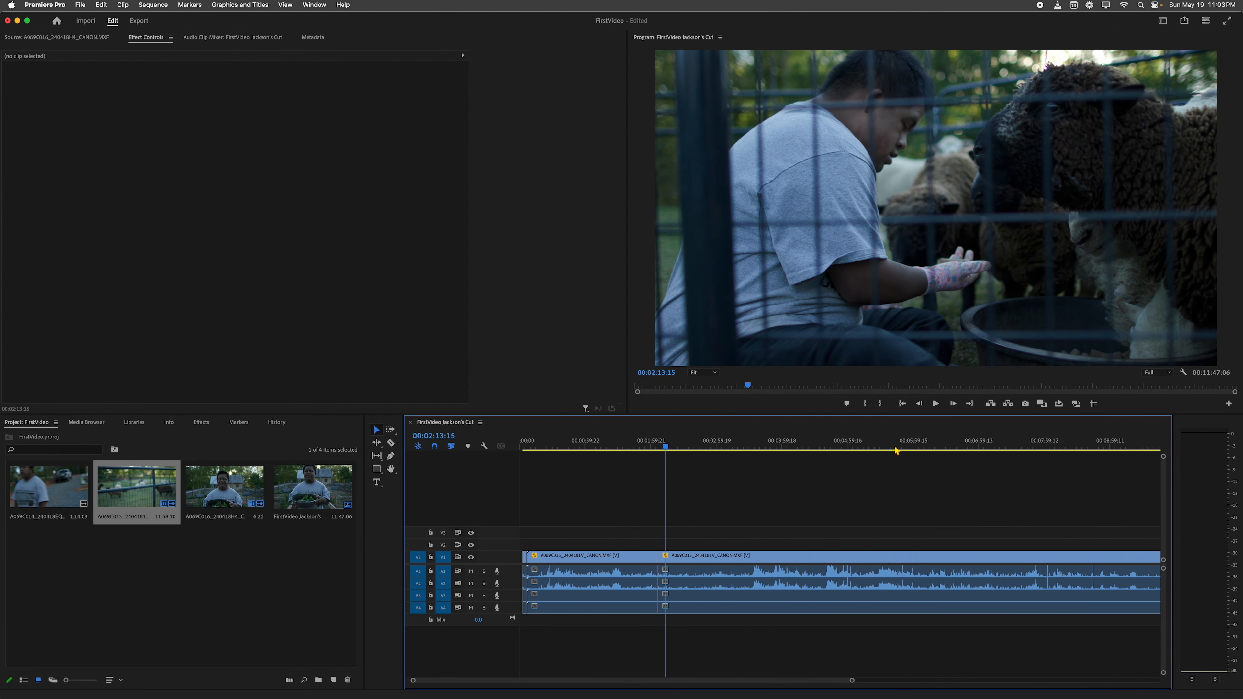